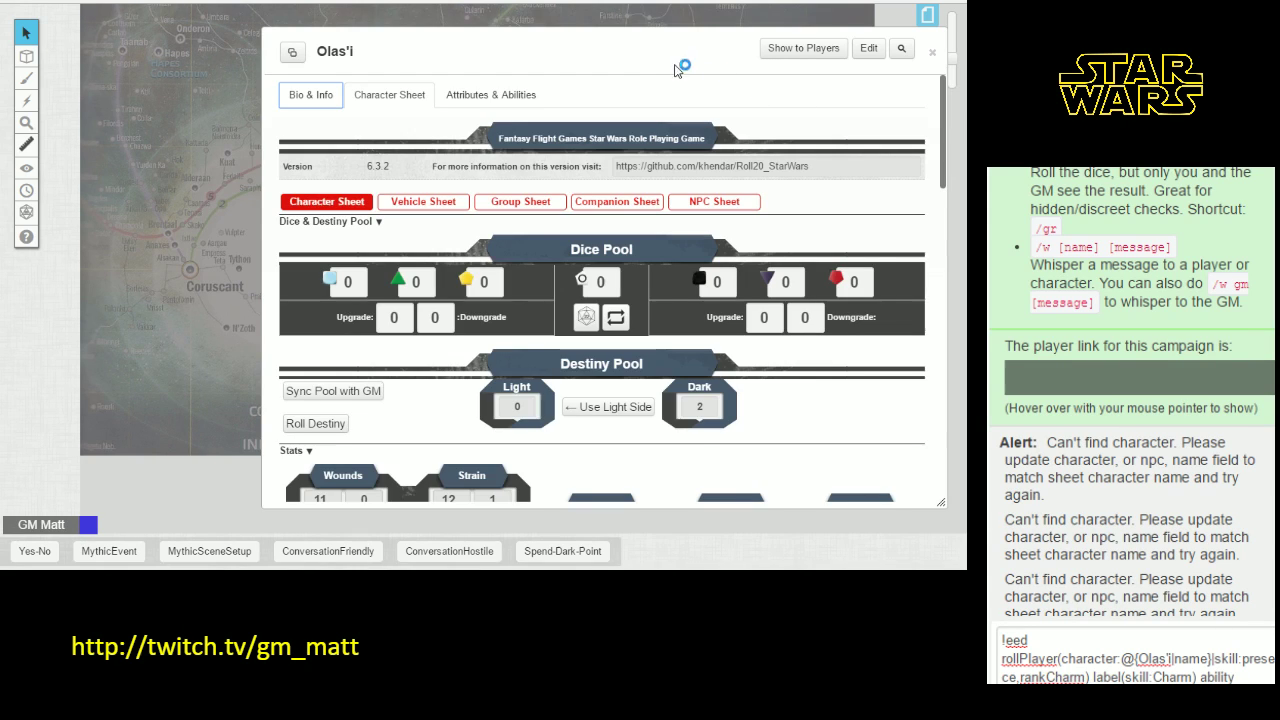
- Open Olas'i's full Character Sheet and scroll down to the Weapons section
click(309, 95)
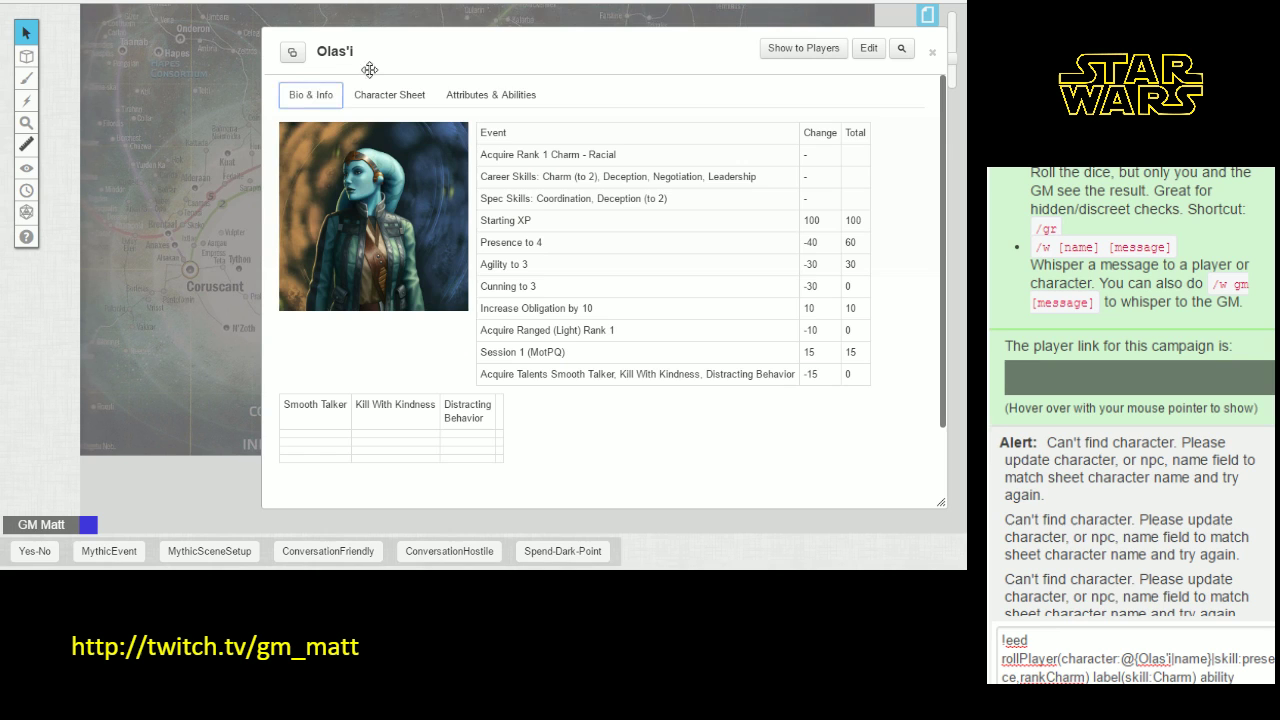
drag(626, 54, 520, 41)
click(298, 88)
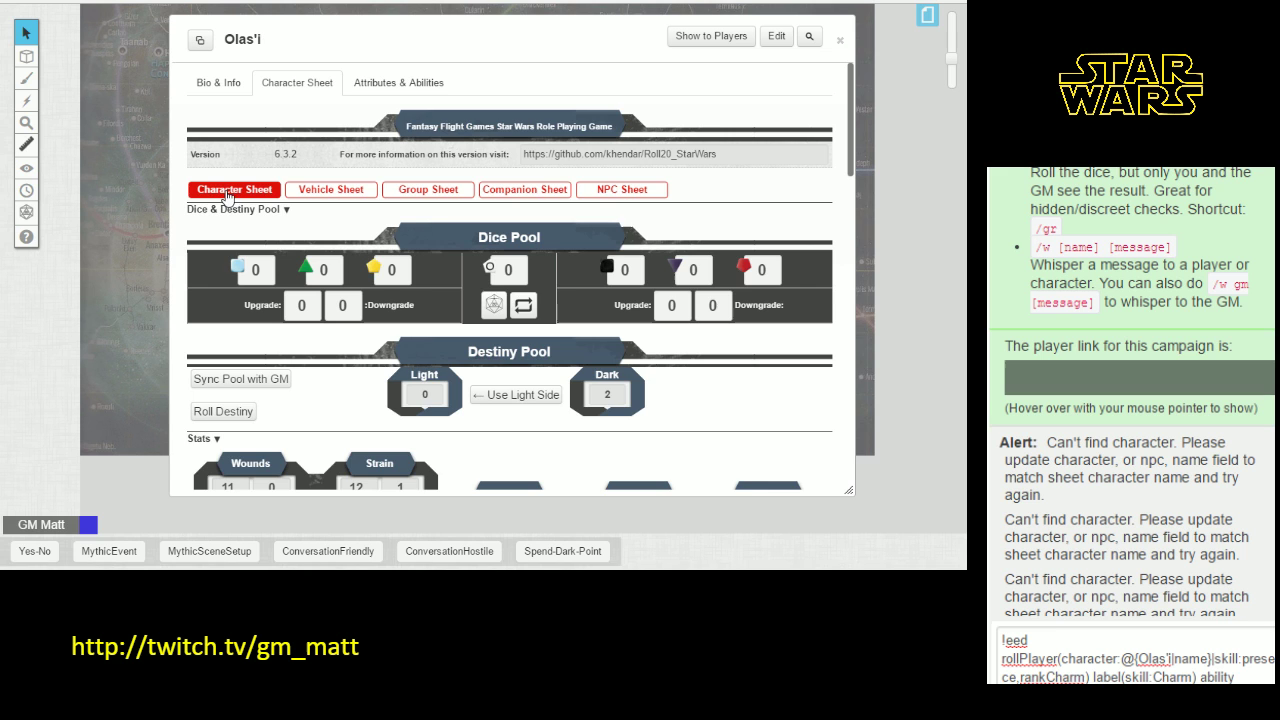
scroll(614, 174, down, 5)
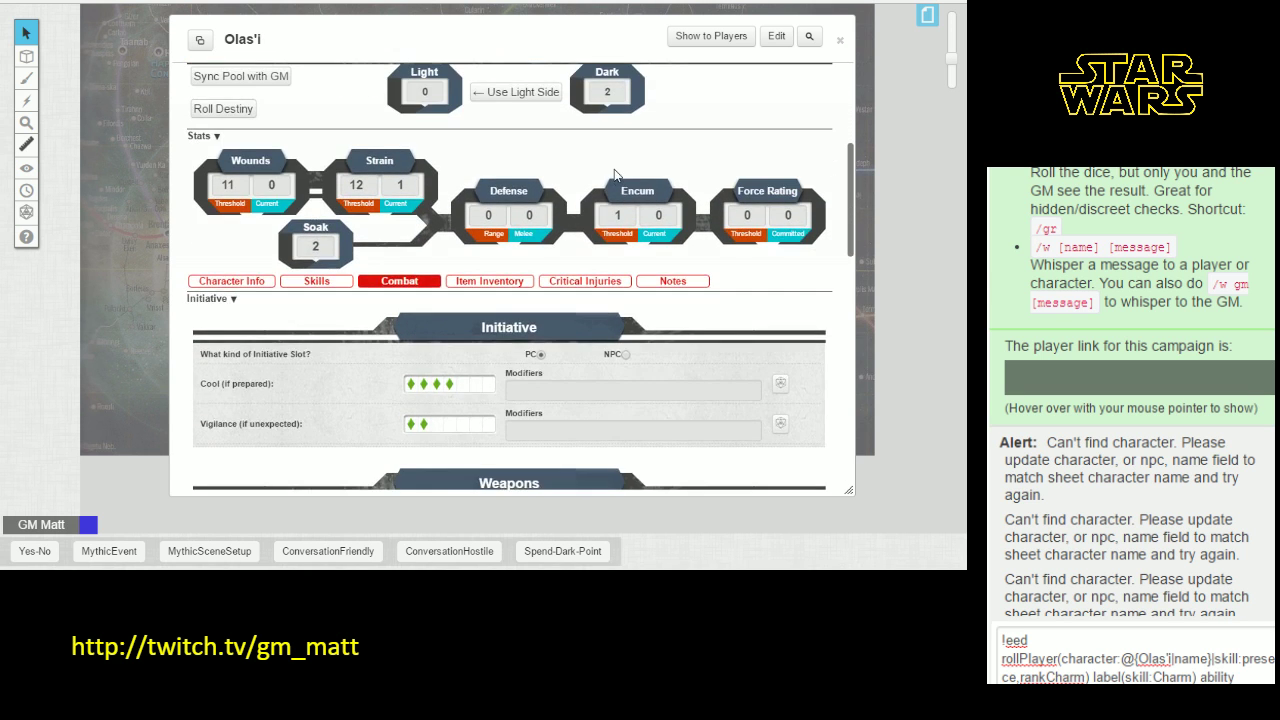
scroll(614, 174, down, 3)
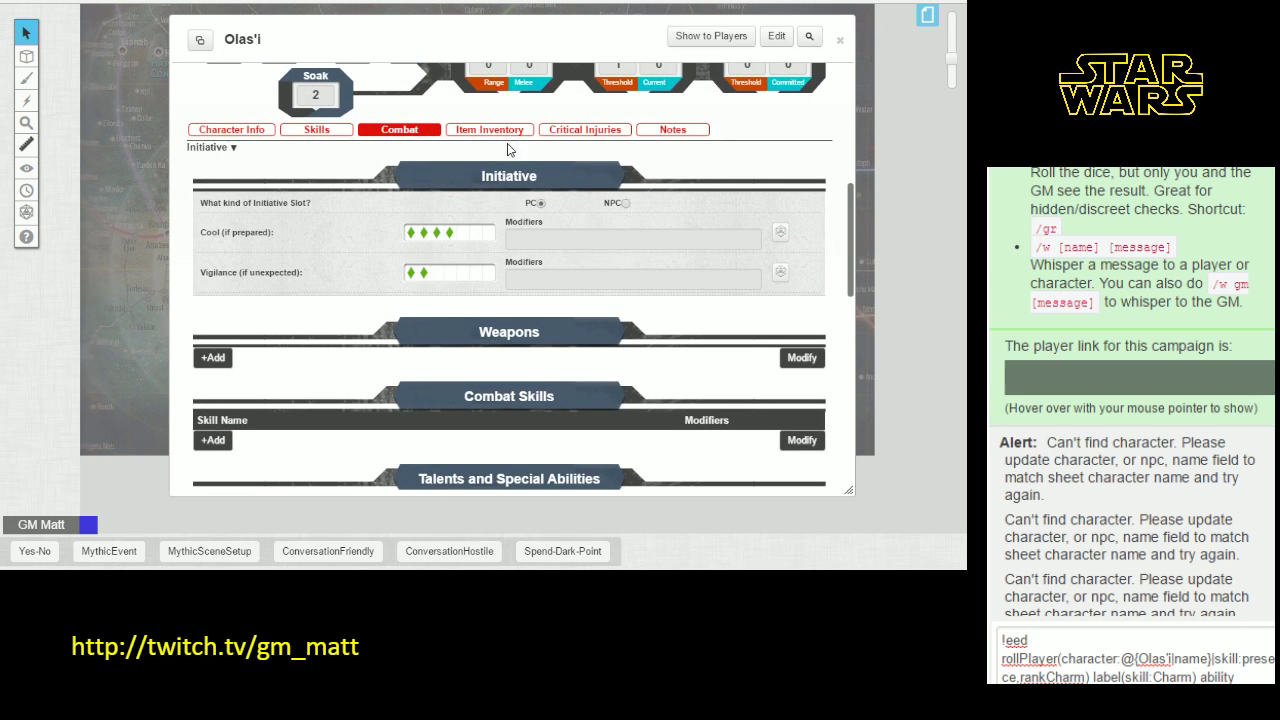
scroll(508, 150, down, 3)
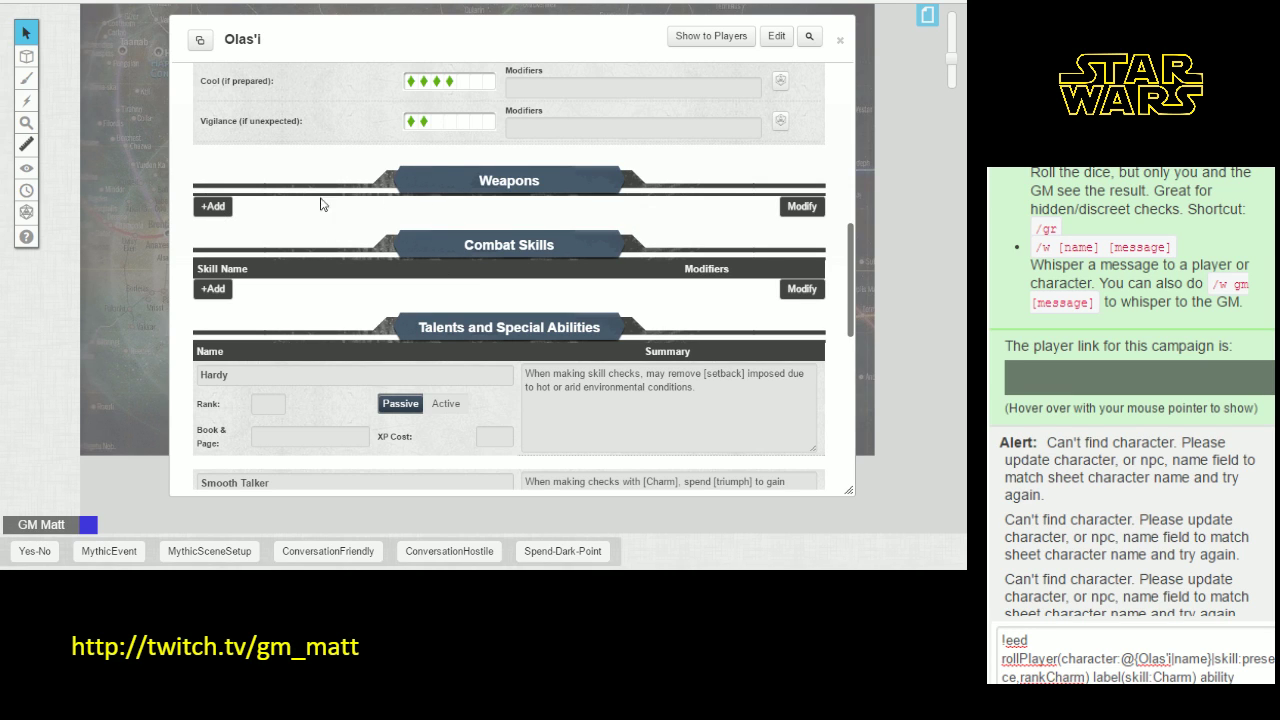
- Add a new blank weapon entry to the Weapons list
click(212, 208)
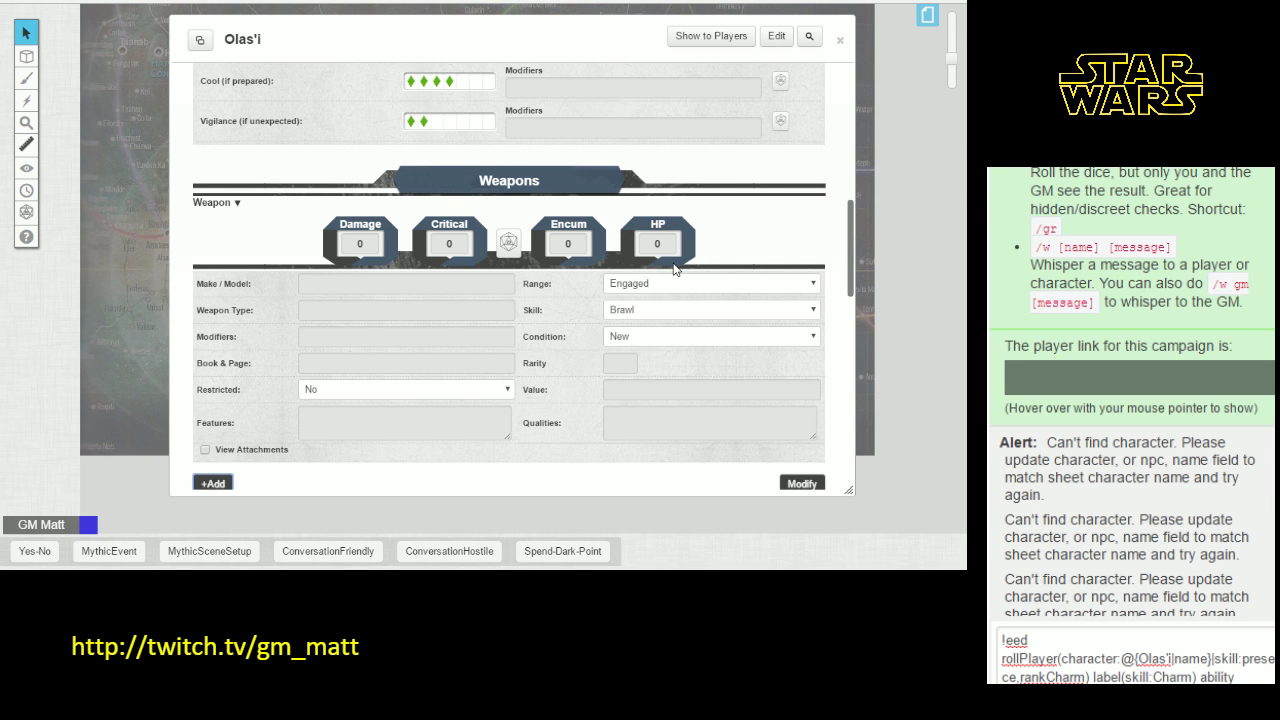
scroll(673, 262, down, 3)
scroll(673, 262, up, 1)
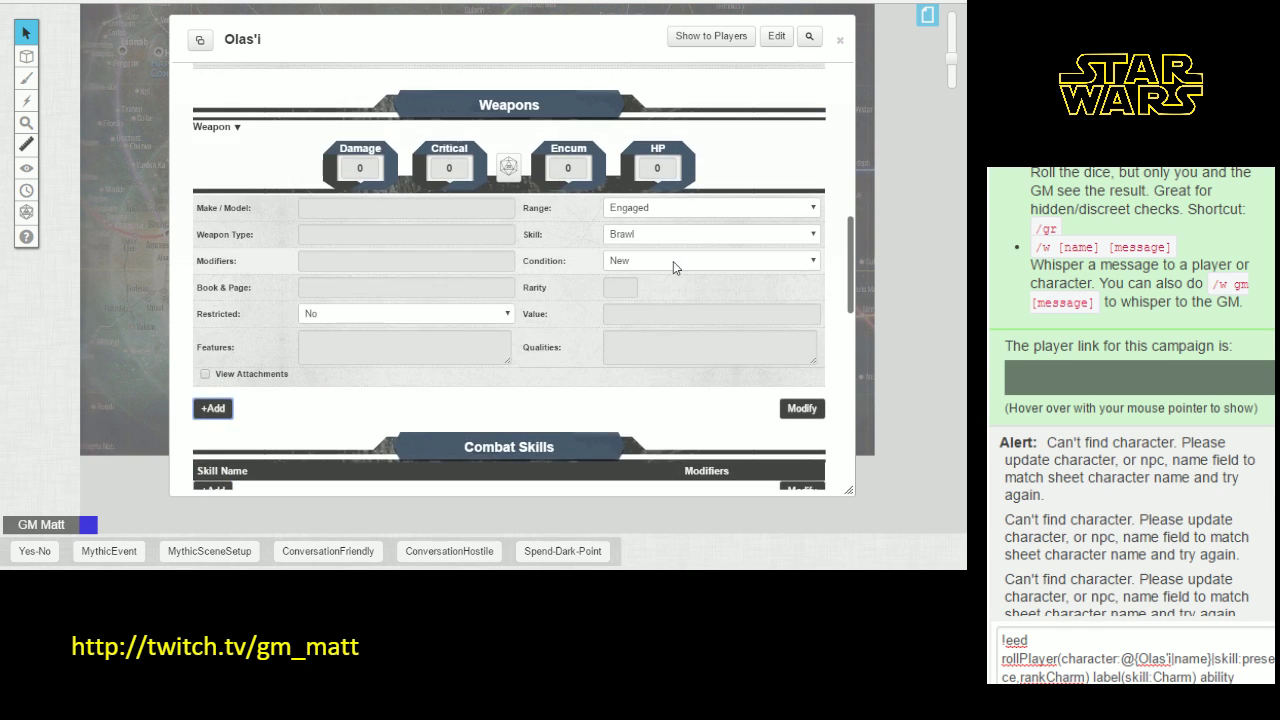
- Give the weapon Damage 6, Critical 3 and the make/model 'Blaster Pistol'
click(368, 169)
key(BackSpace)
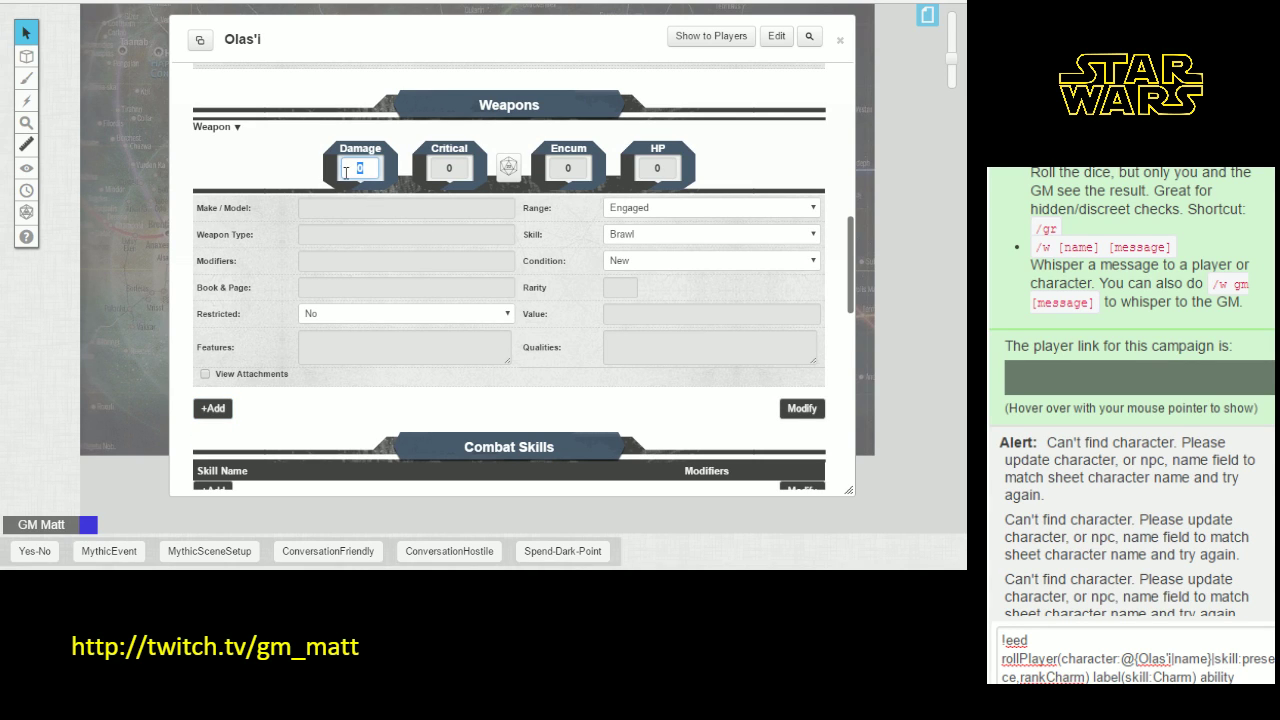
text(6)
click(460, 168)
key(BackSpace)
text(3)
click(569, 165)
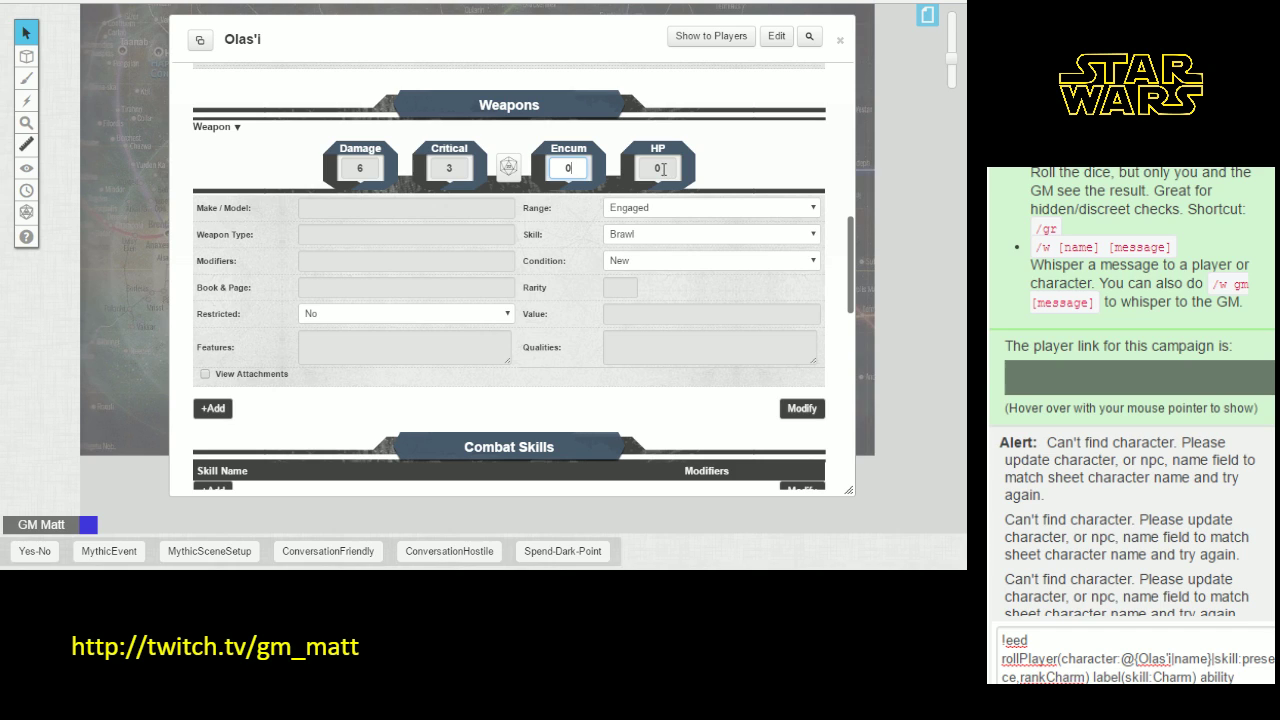
click(400, 213)
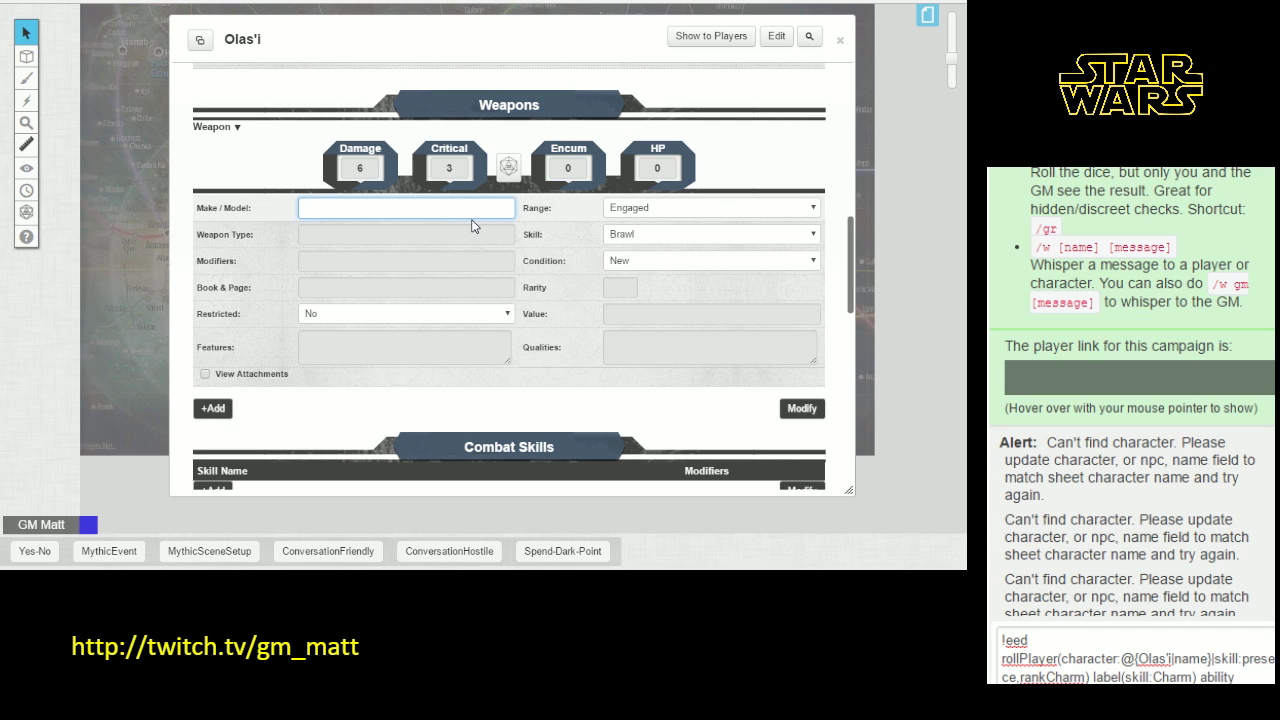
text(Blaster Pistol)
- Set the pistol's range to Medium, skill to Ranged - Light, and quality to 'Stun setting'
click(653, 210)
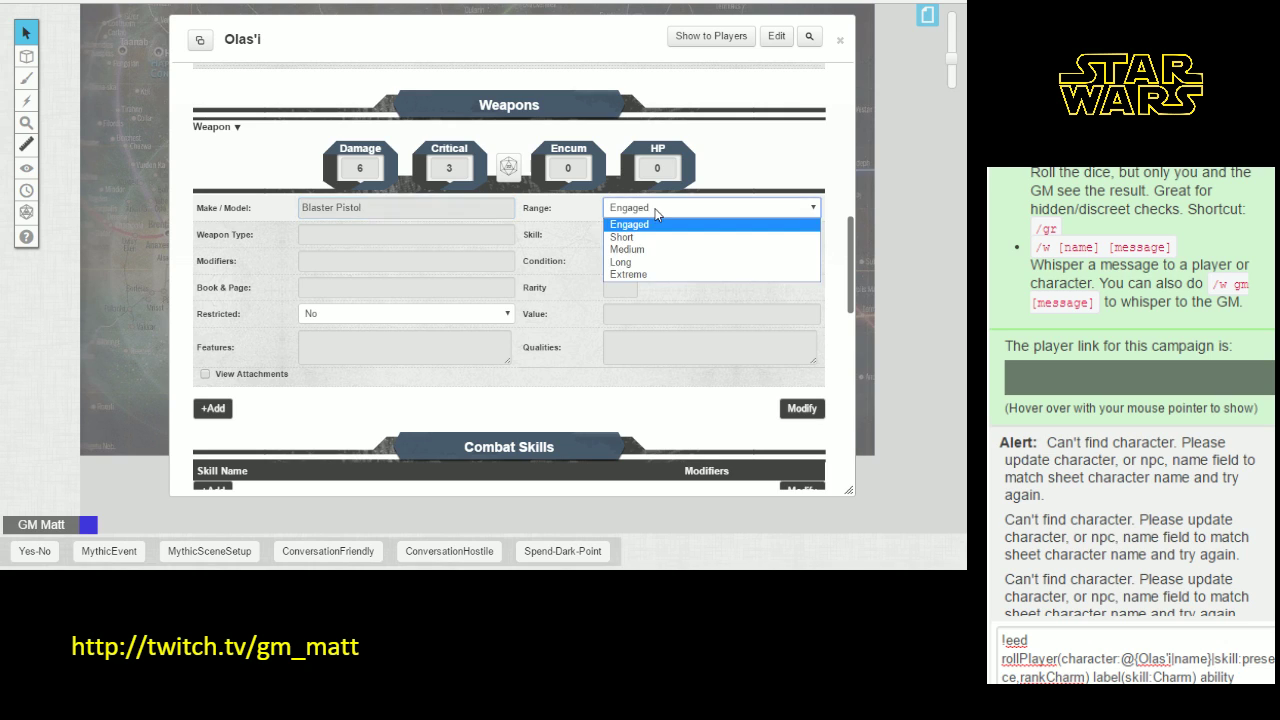
click(640, 249)
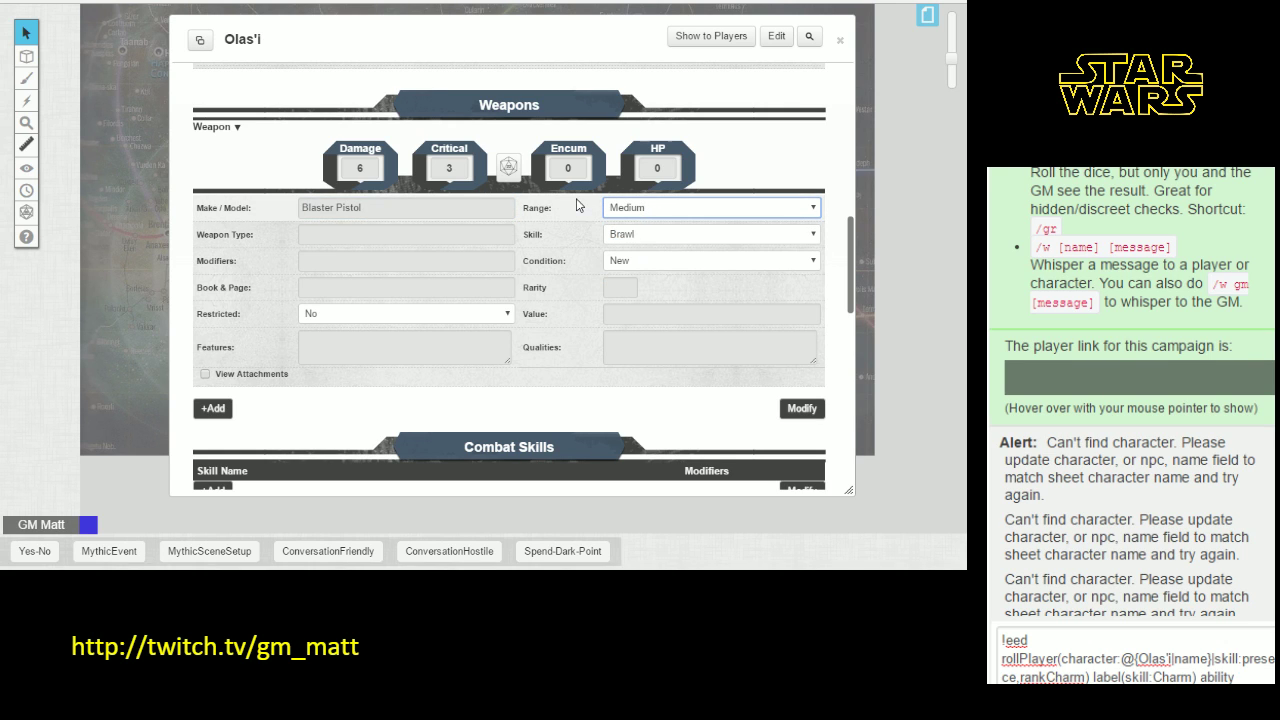
click(651, 237)
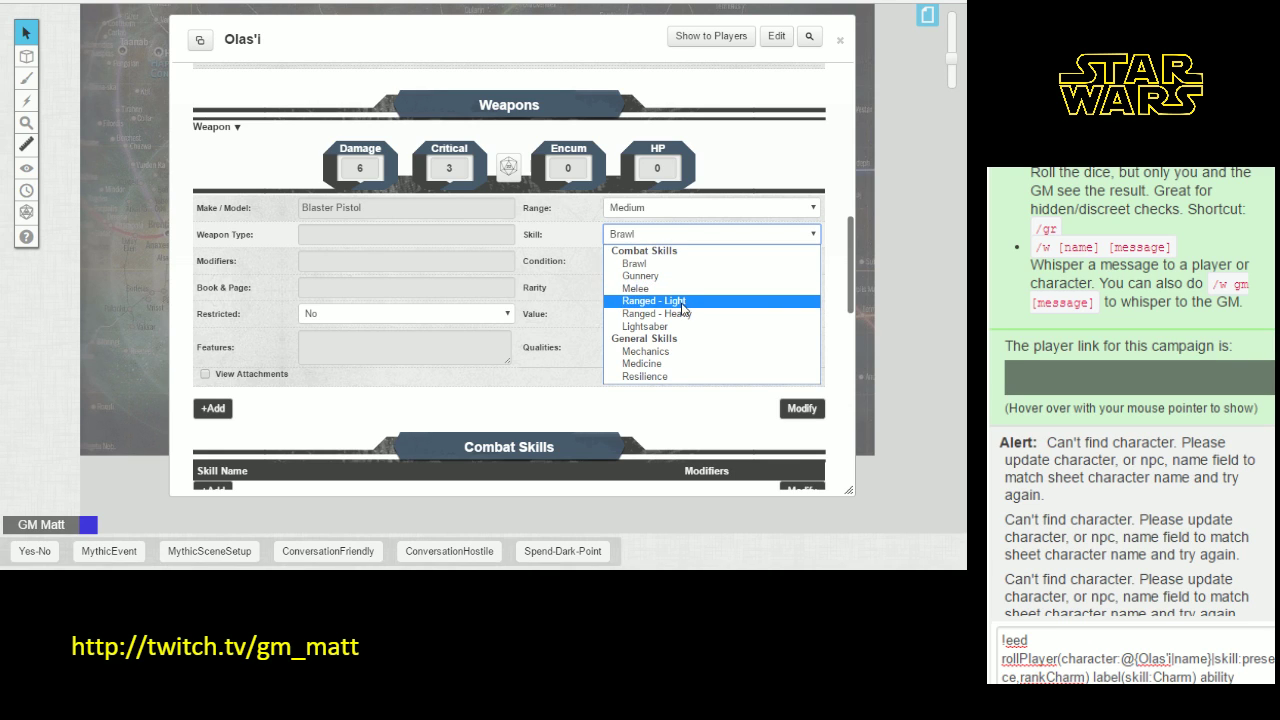
click(623, 300)
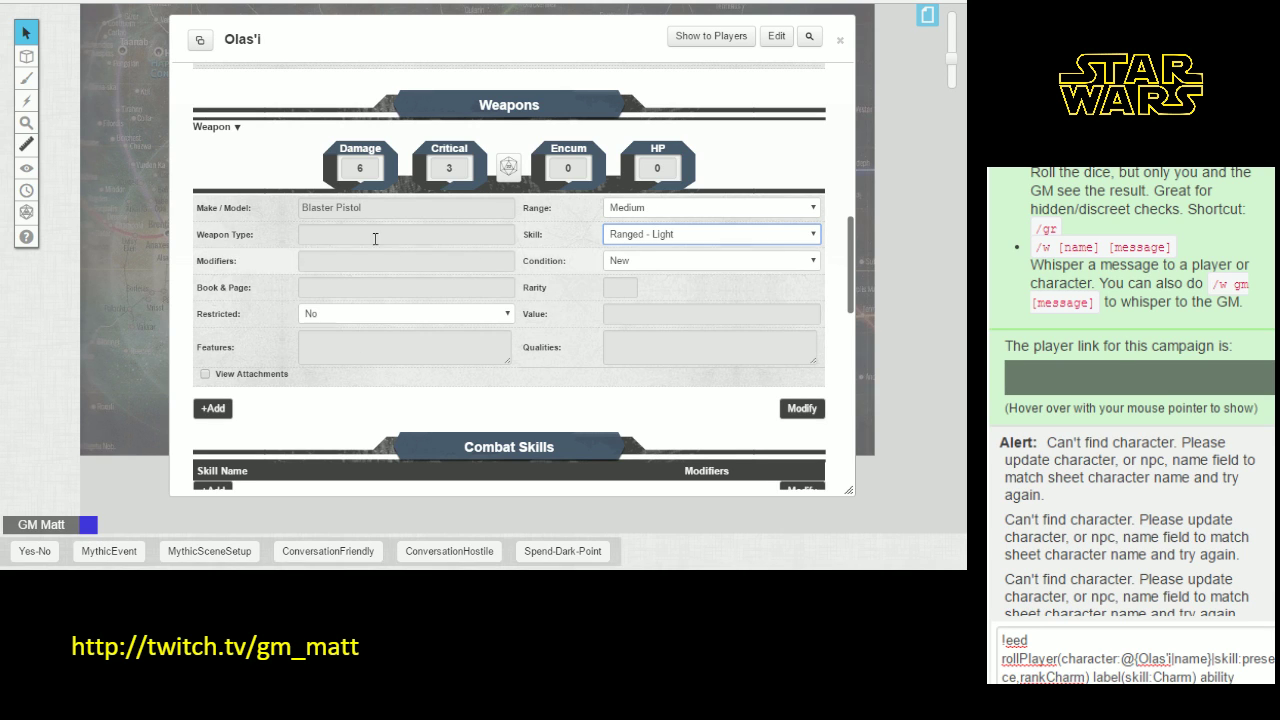
click(777, 348)
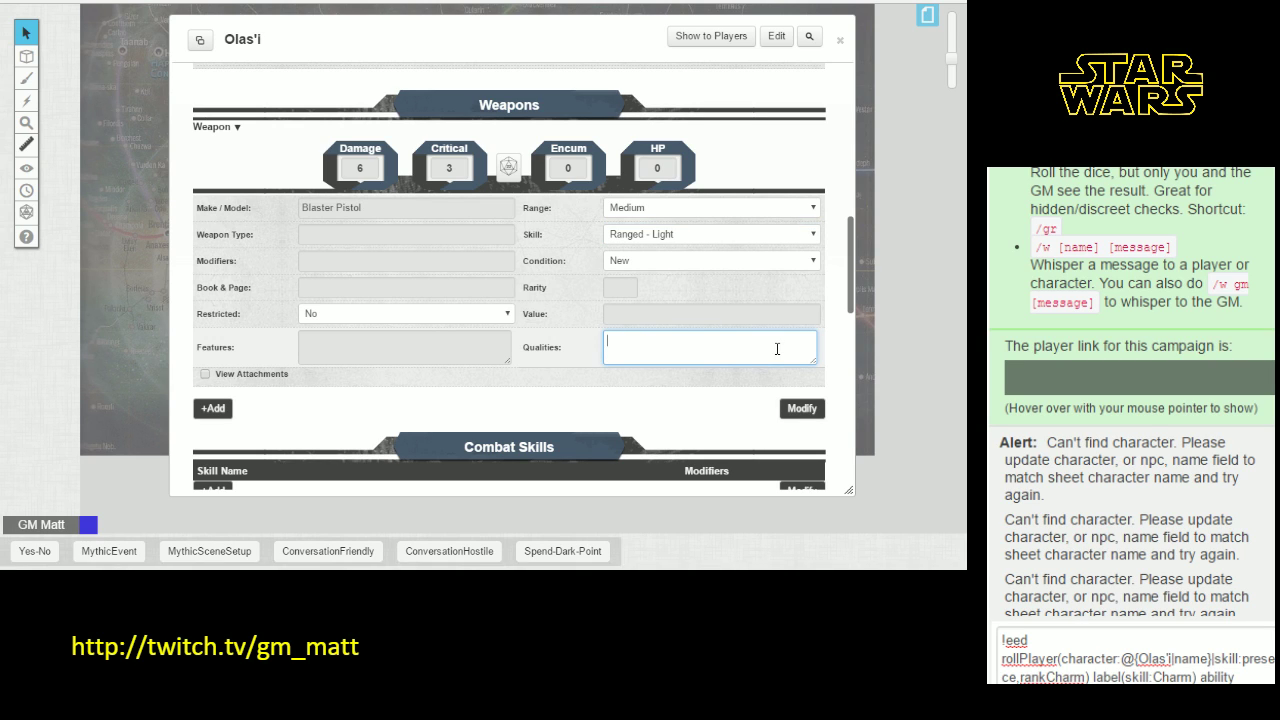
text(Stun setting)
- Confirm the qualities entry, which leaves an extra empty weapon row below the pistol
scroll(635, 362, down, 3)
scroll(228, 343, up, 1)
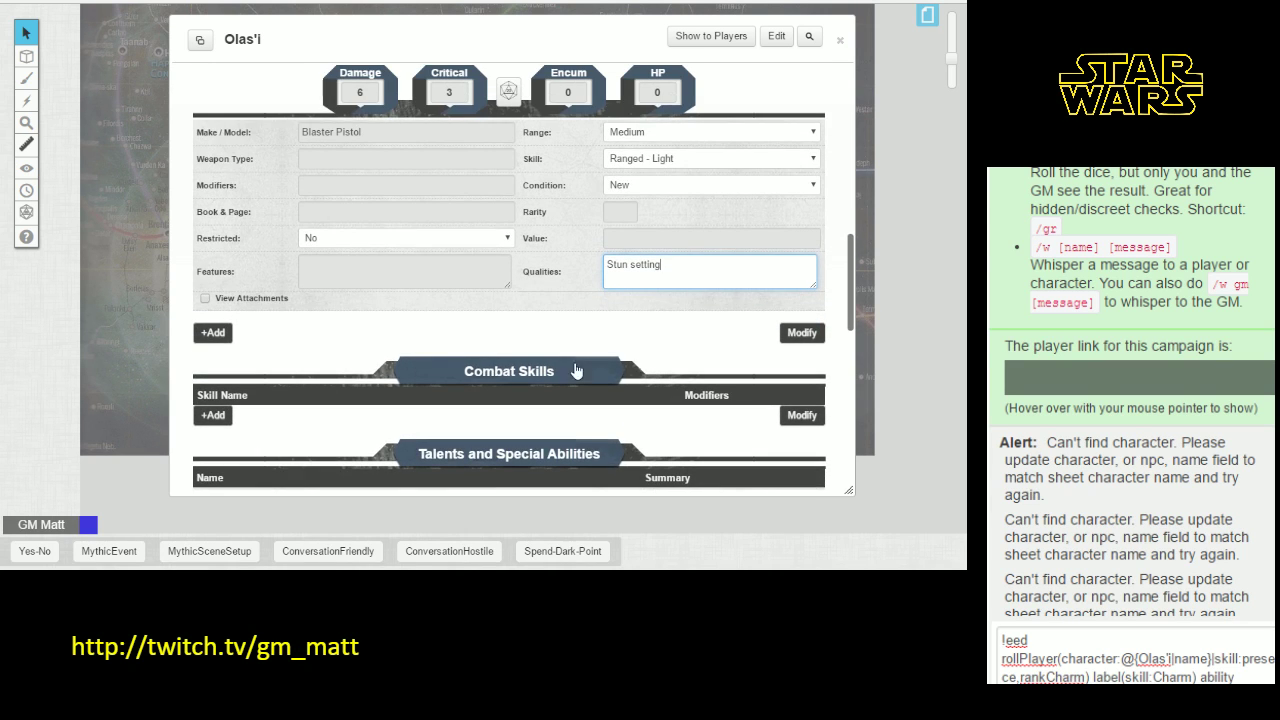
click(218, 336)
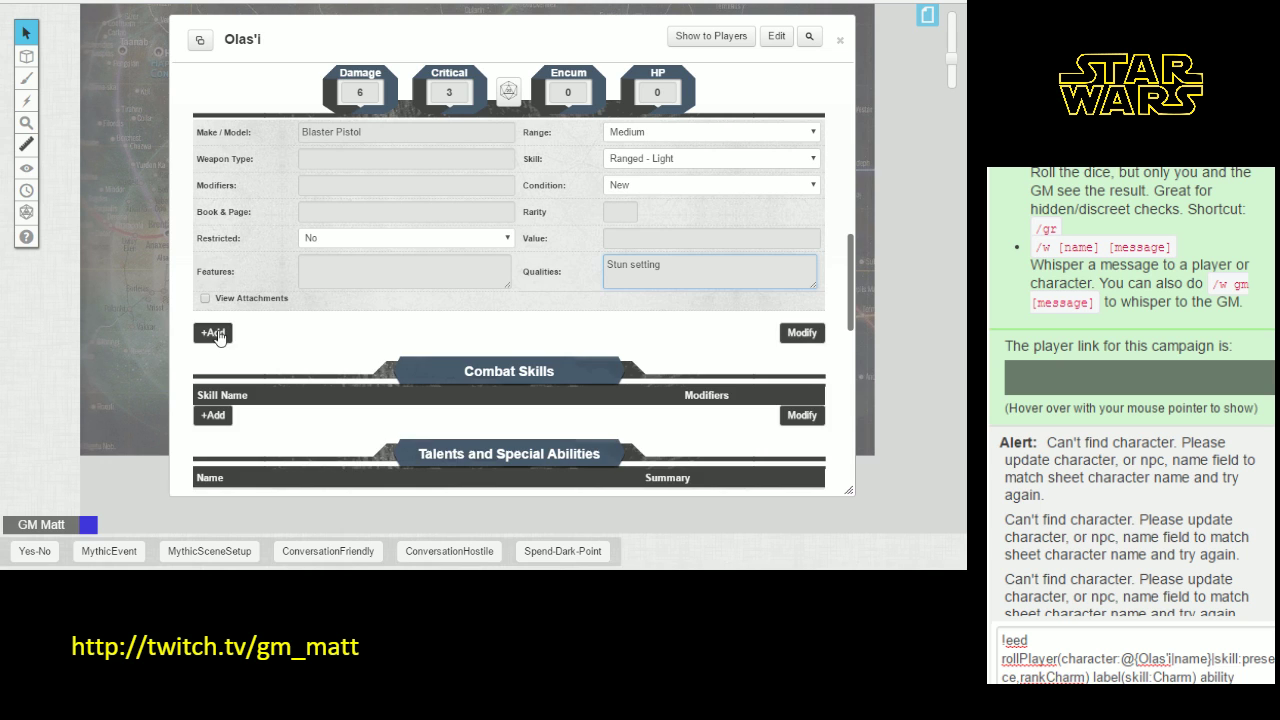
scroll(241, 137, down, 5)
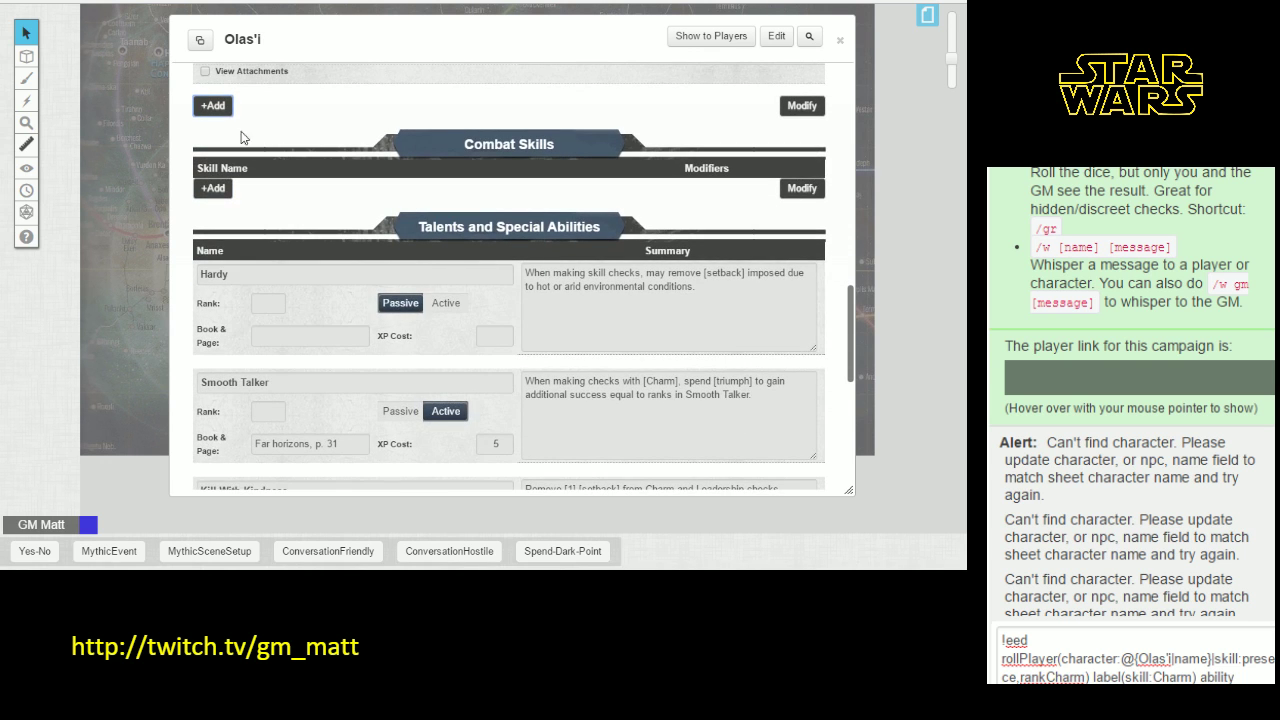
click(218, 112)
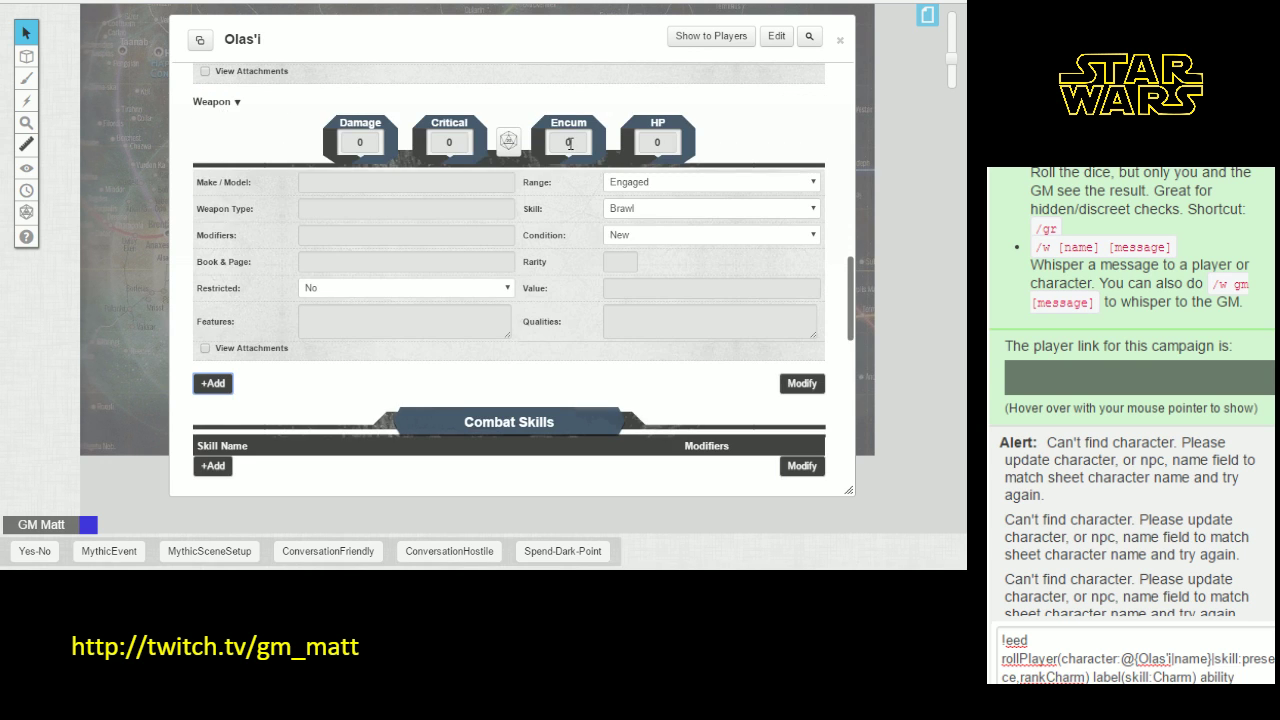
scroll(565, 148, up, 5)
scroll(567, 150, down, 2)
scroll(567, 146, down, 5)
scroll(565, 152, up, 8)
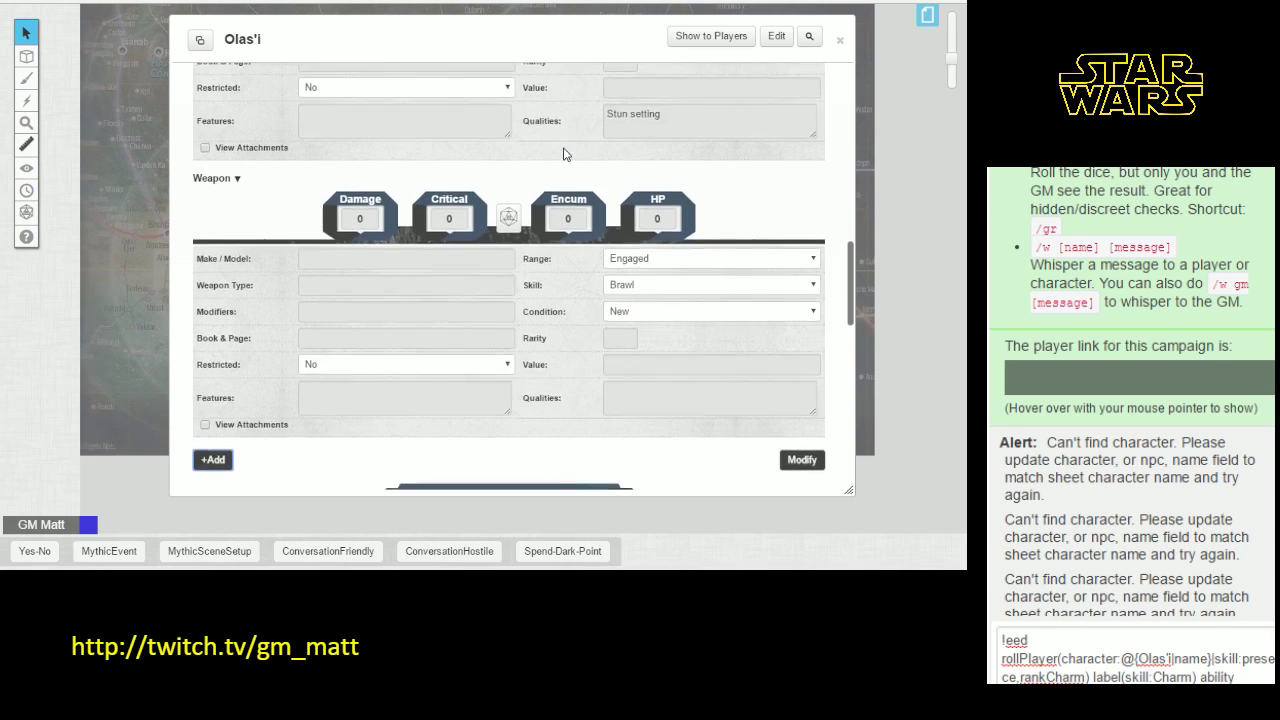
scroll(563, 157, down, 4)
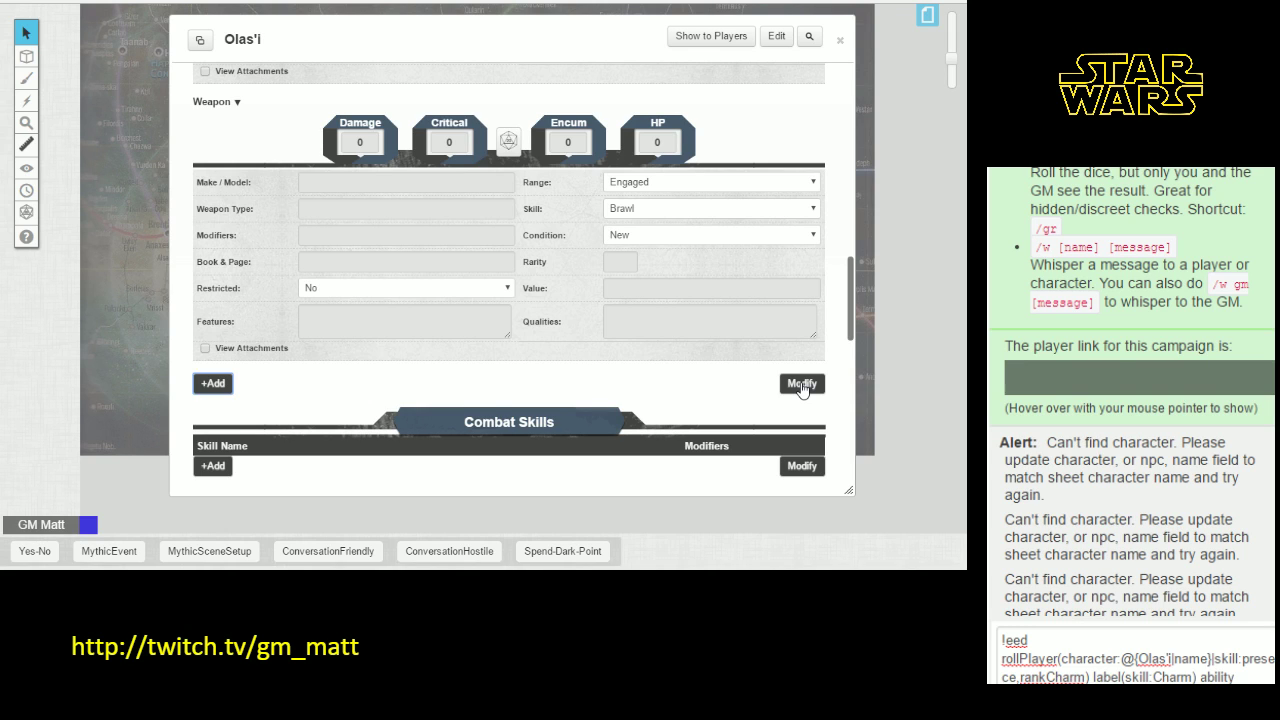
- Delete the empty second weapon row and click Done on the Blaster Pistol entry
click(802, 386)
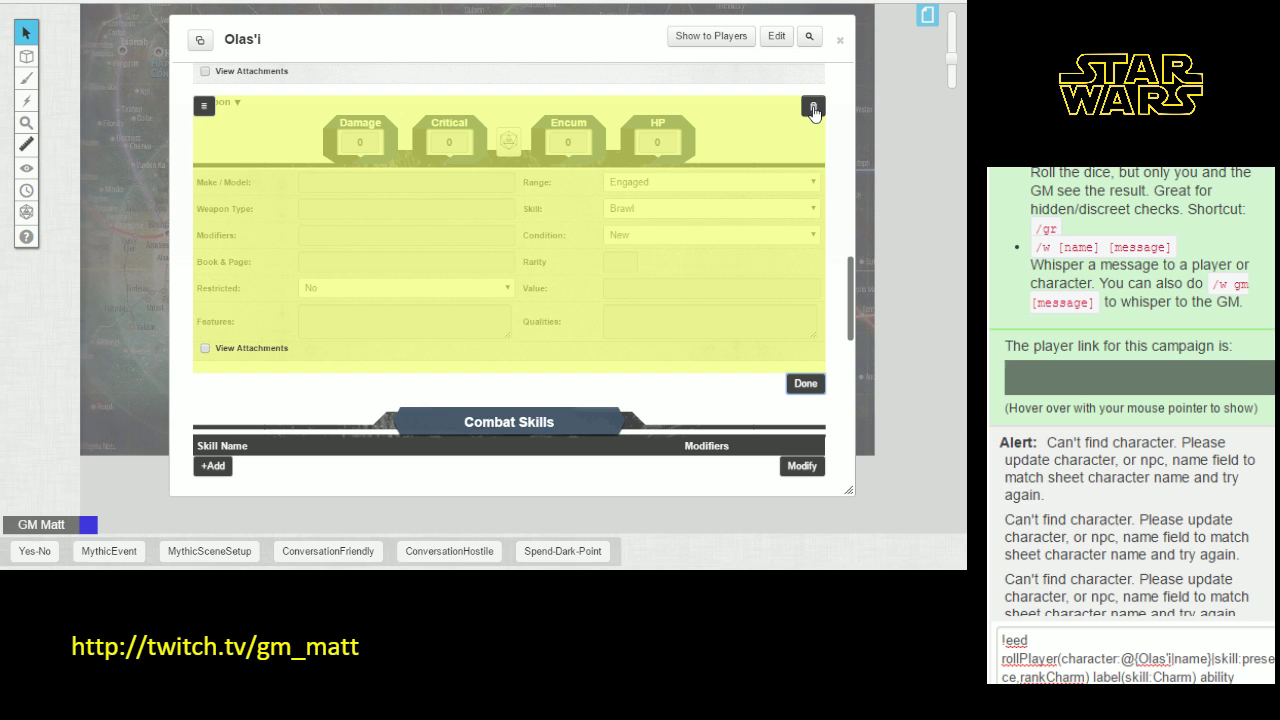
click(813, 109)
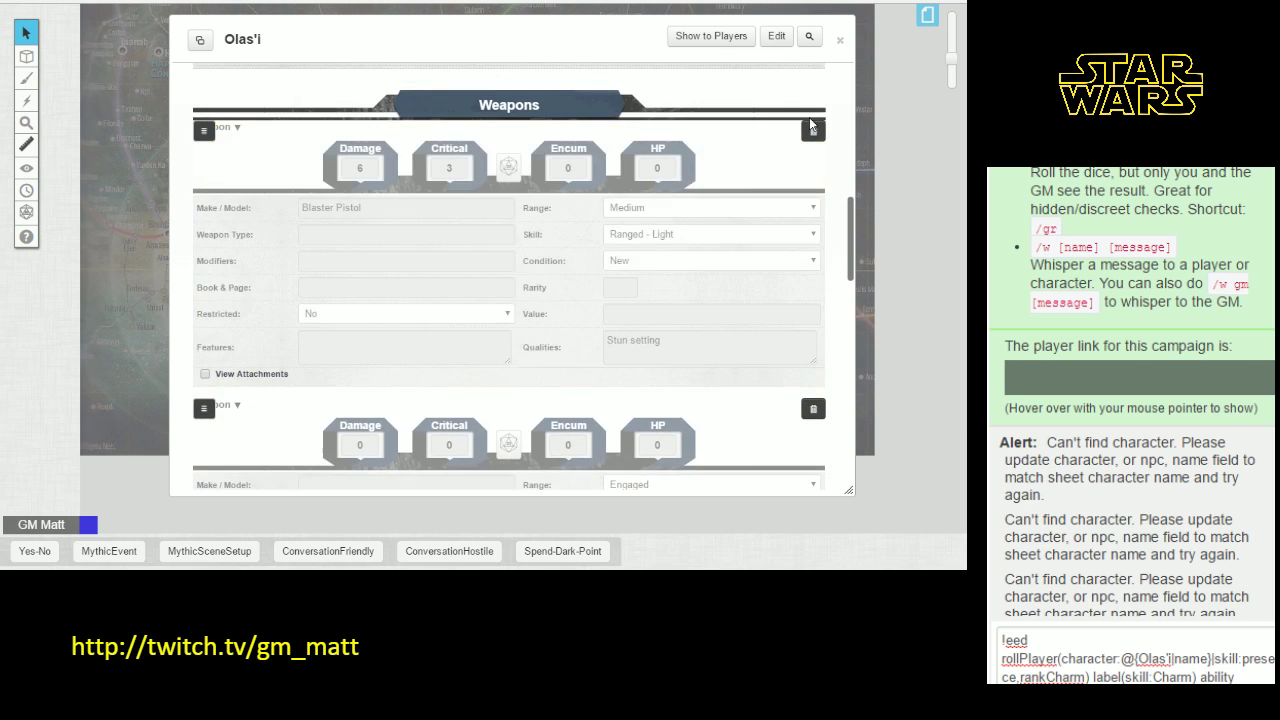
scroll(780, 300, down, 2)
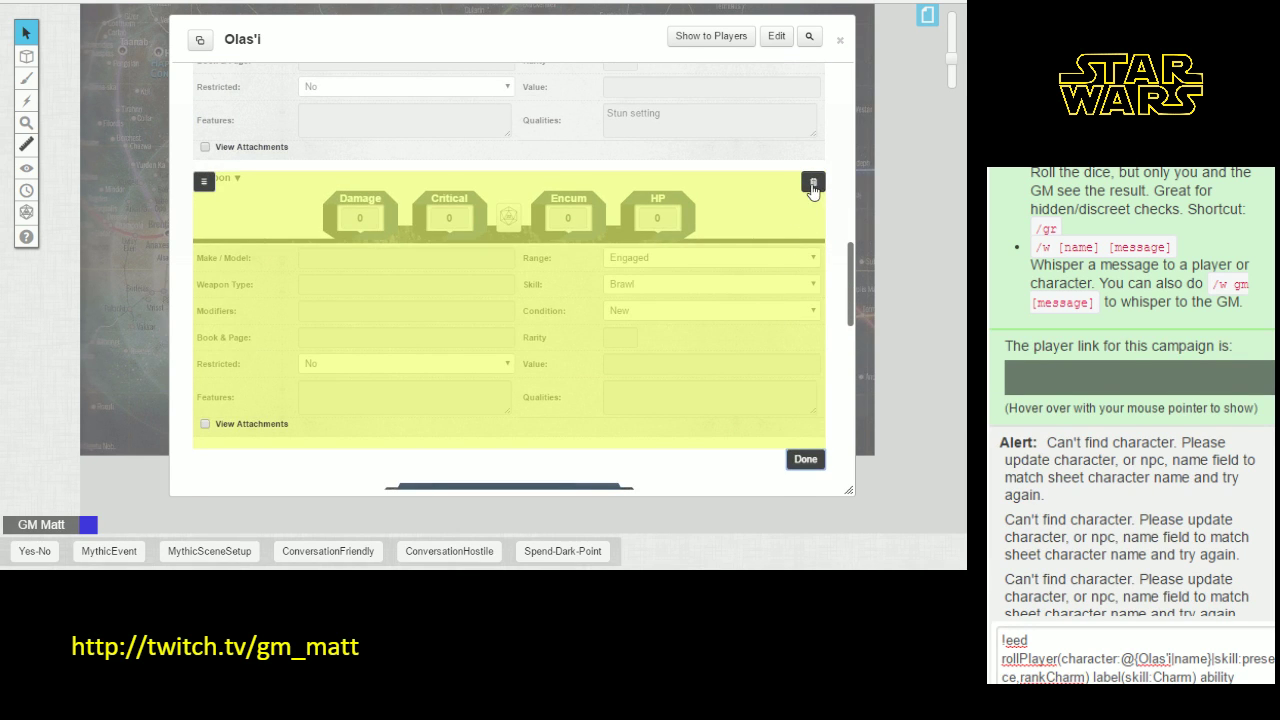
click(811, 179)
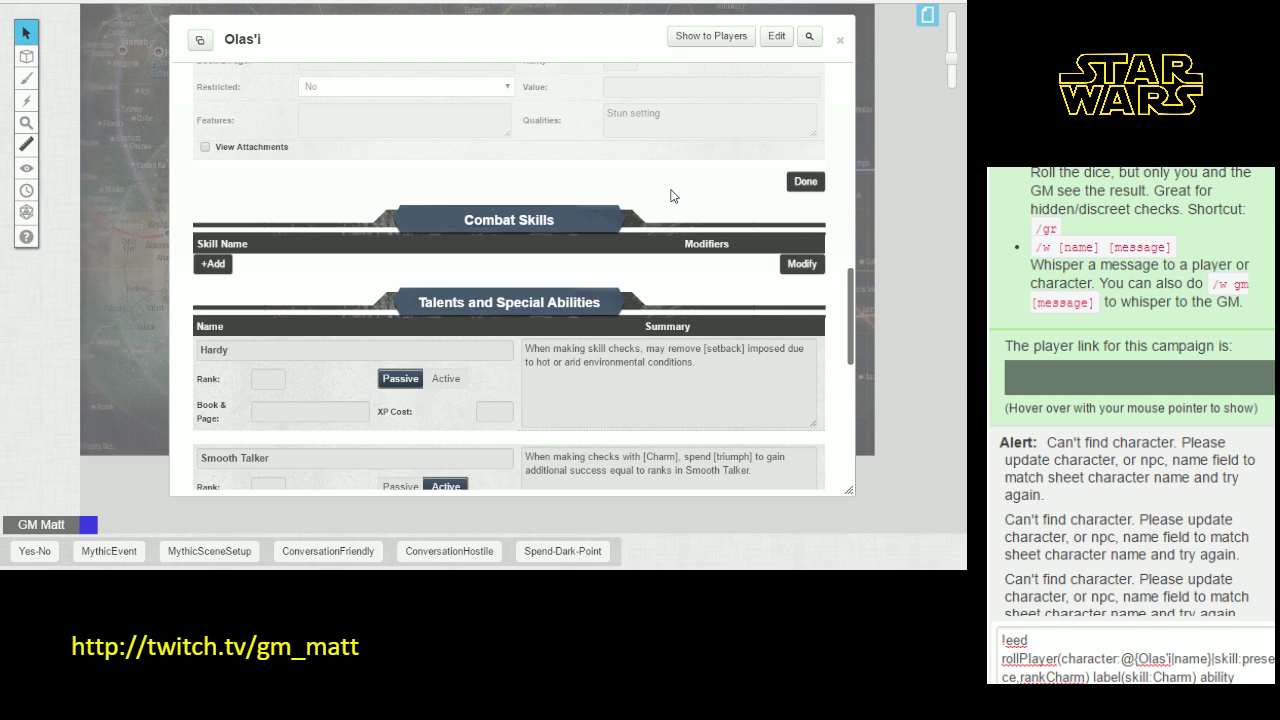
scroll(668, 174, up, 2)
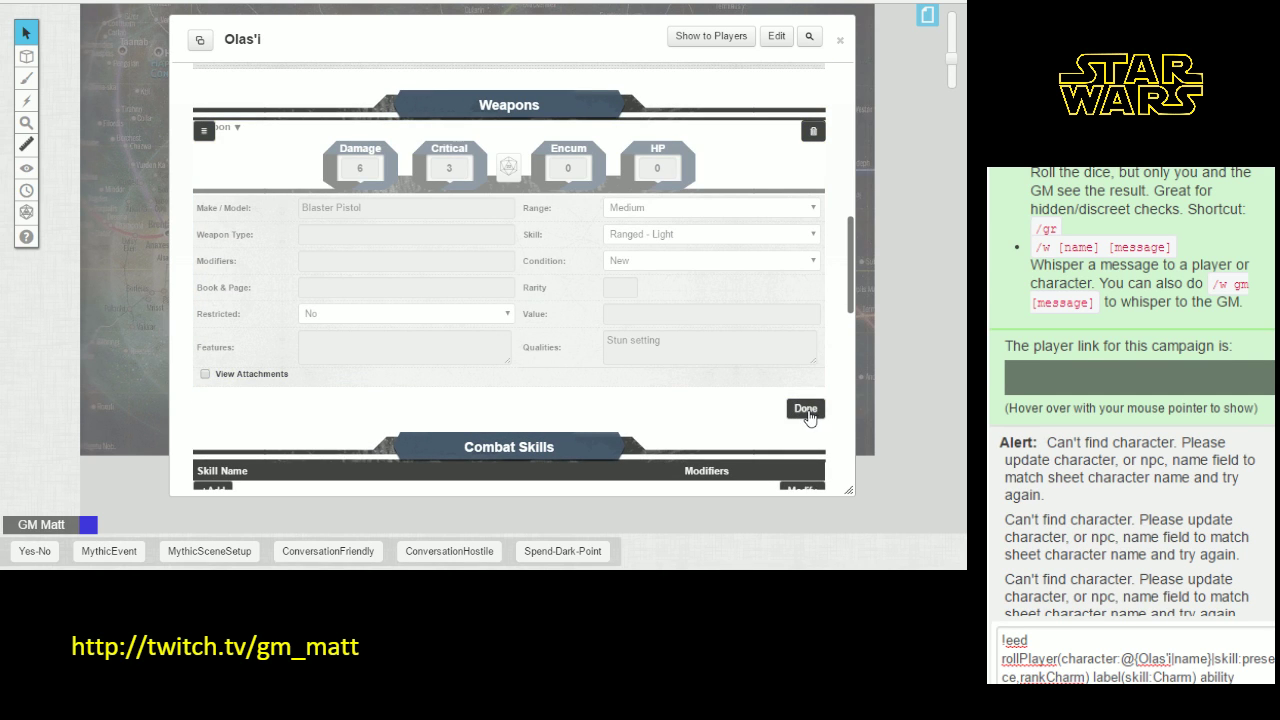
click(806, 409)
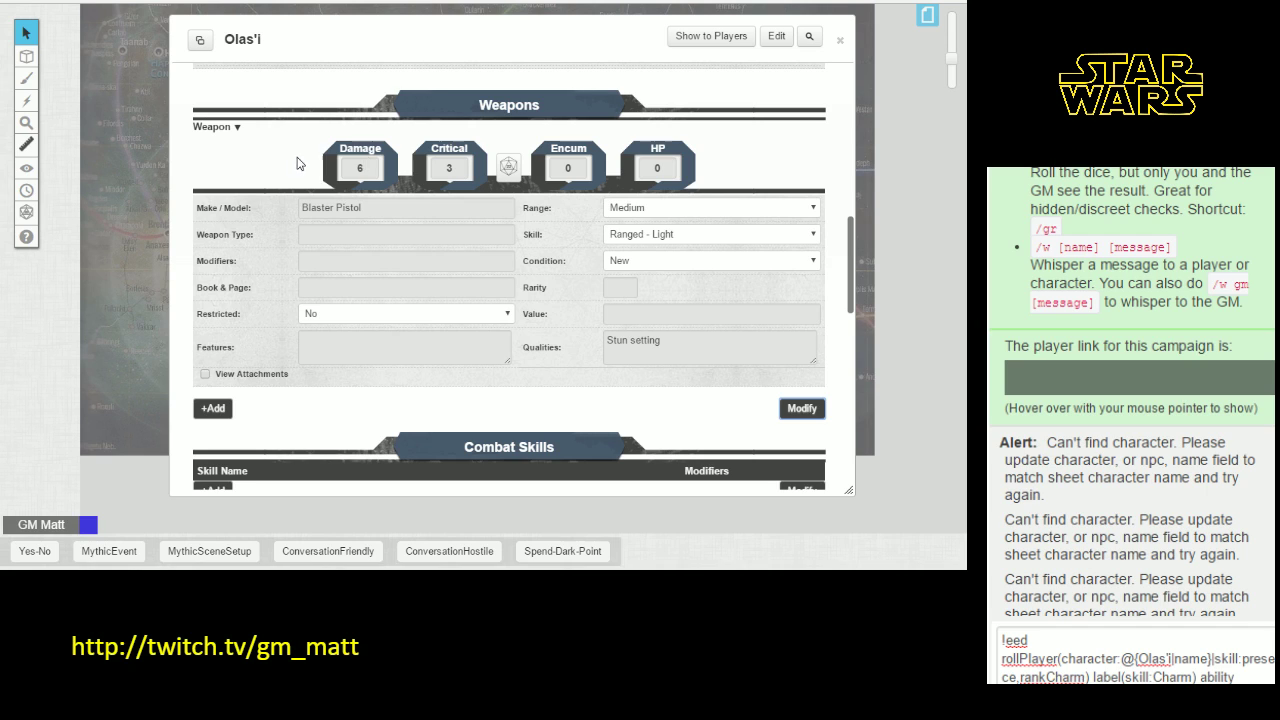
- Check the pistol's Damage and Stun setting fields, then resend the !eed rollPlayer Charm command
click(370, 167)
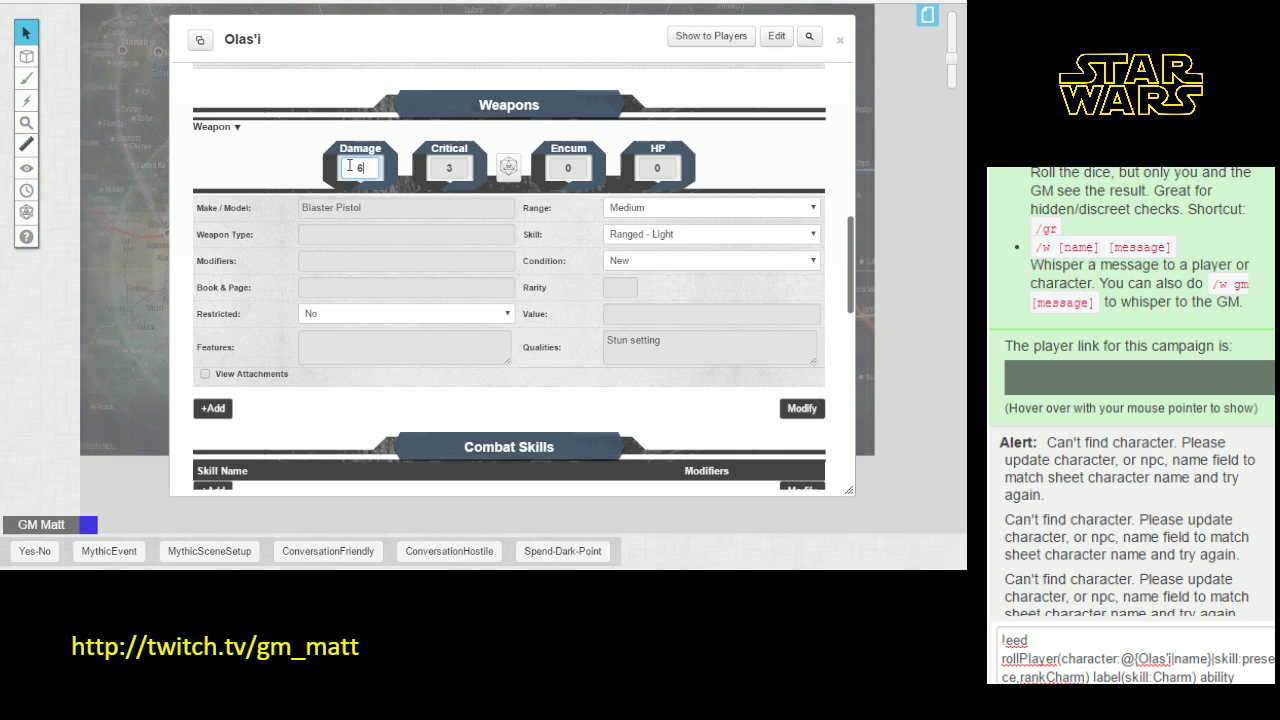
click(697, 346)
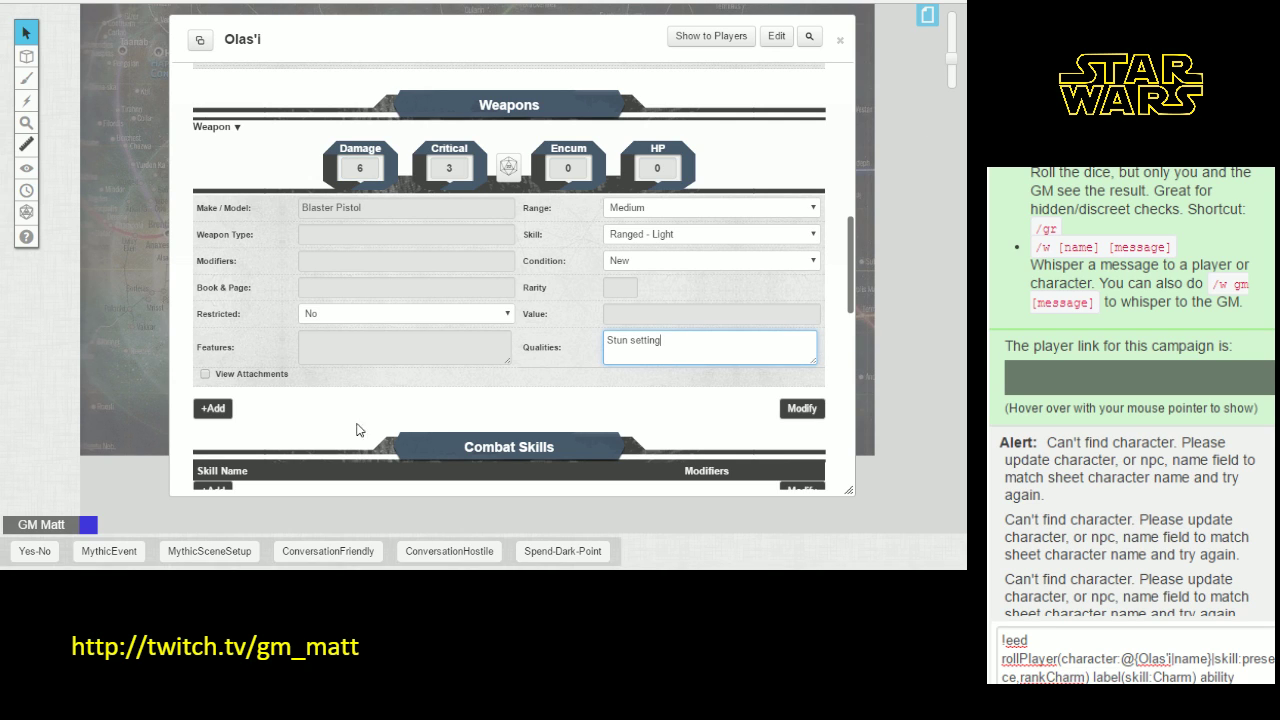
click(1135, 655)
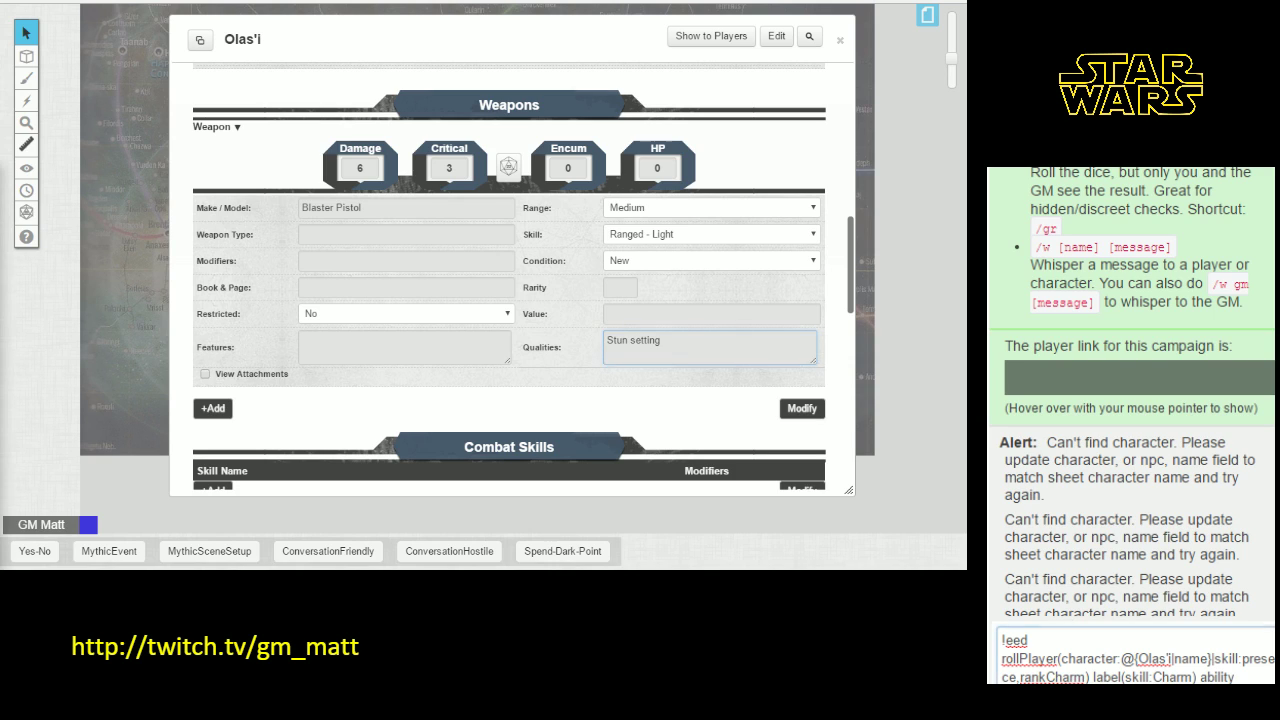
key(Return)
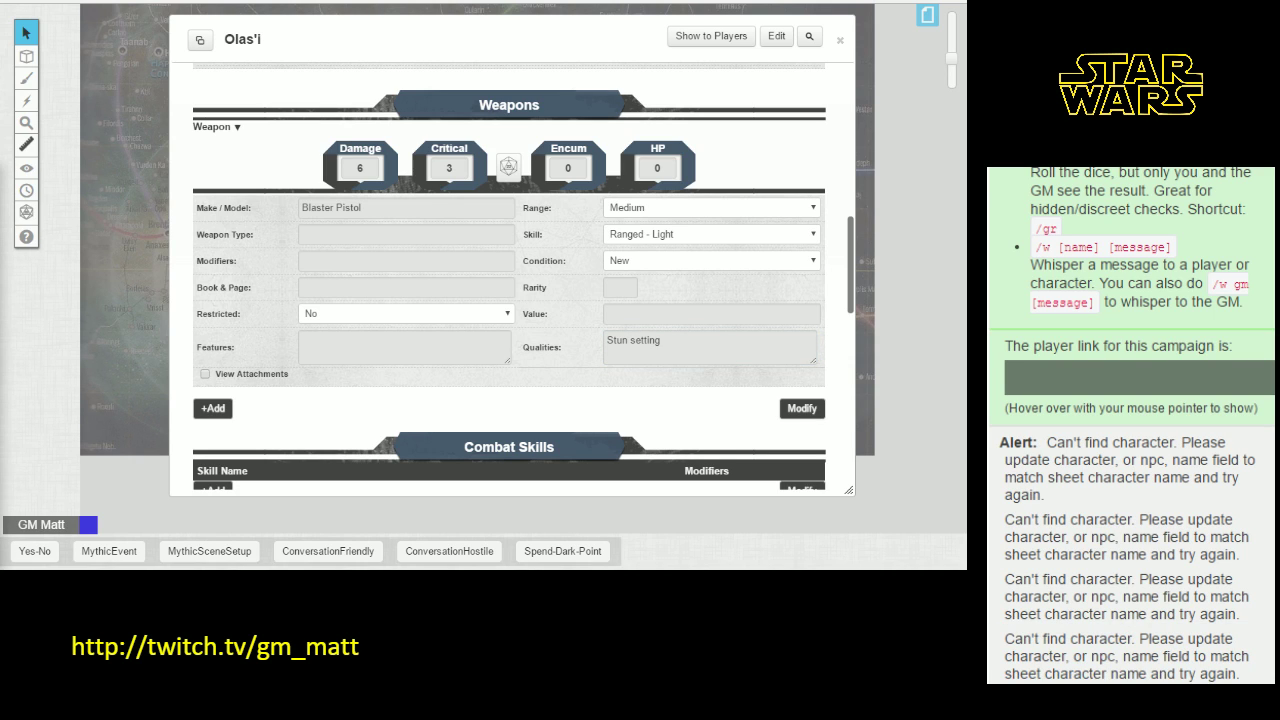
- Roll the Blaster Pistol into chat and highlight its damage 6 and Stun setting
click(509, 170)
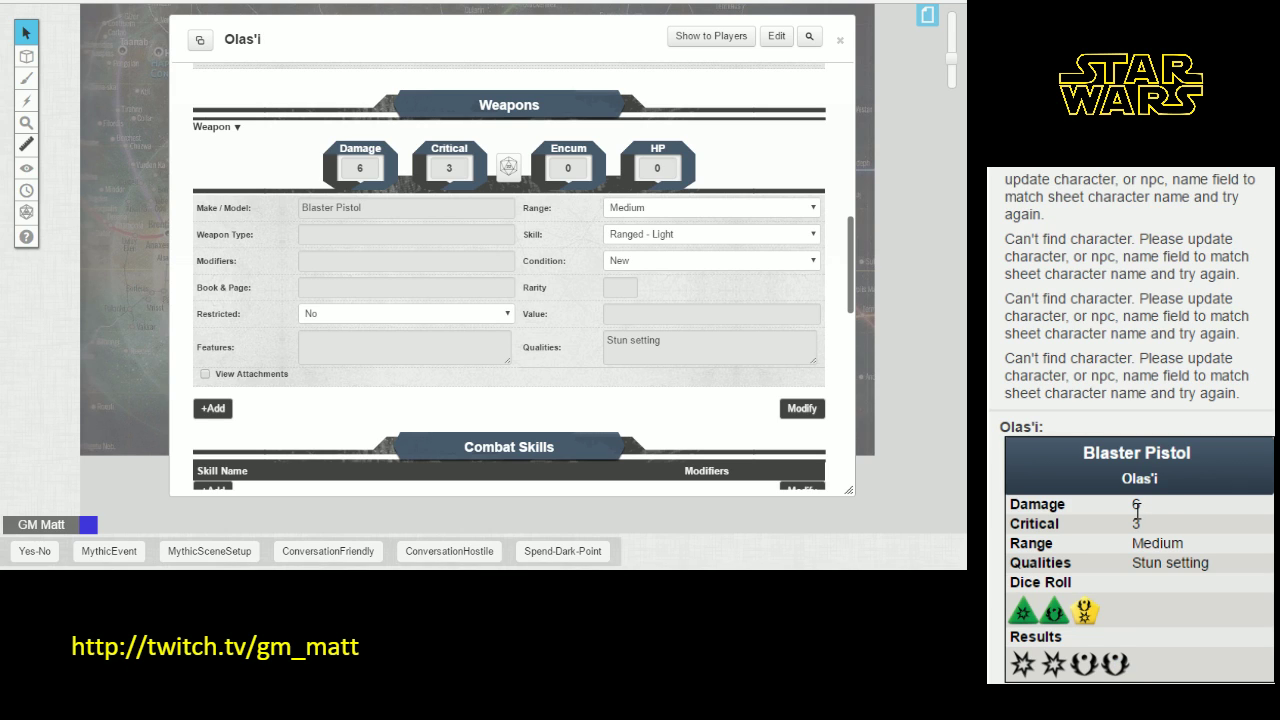
drag(1131, 504, 1147, 503)
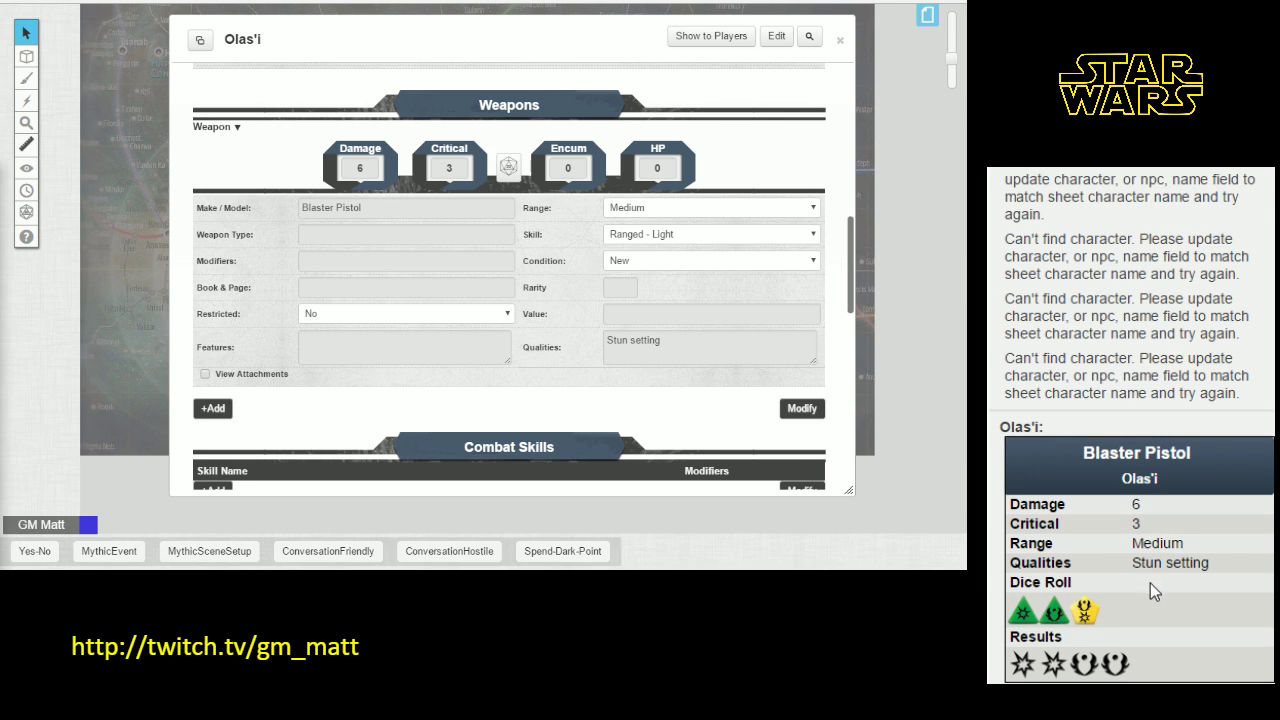
drag(1133, 564, 1218, 561)
click(1219, 564)
click(657, 335)
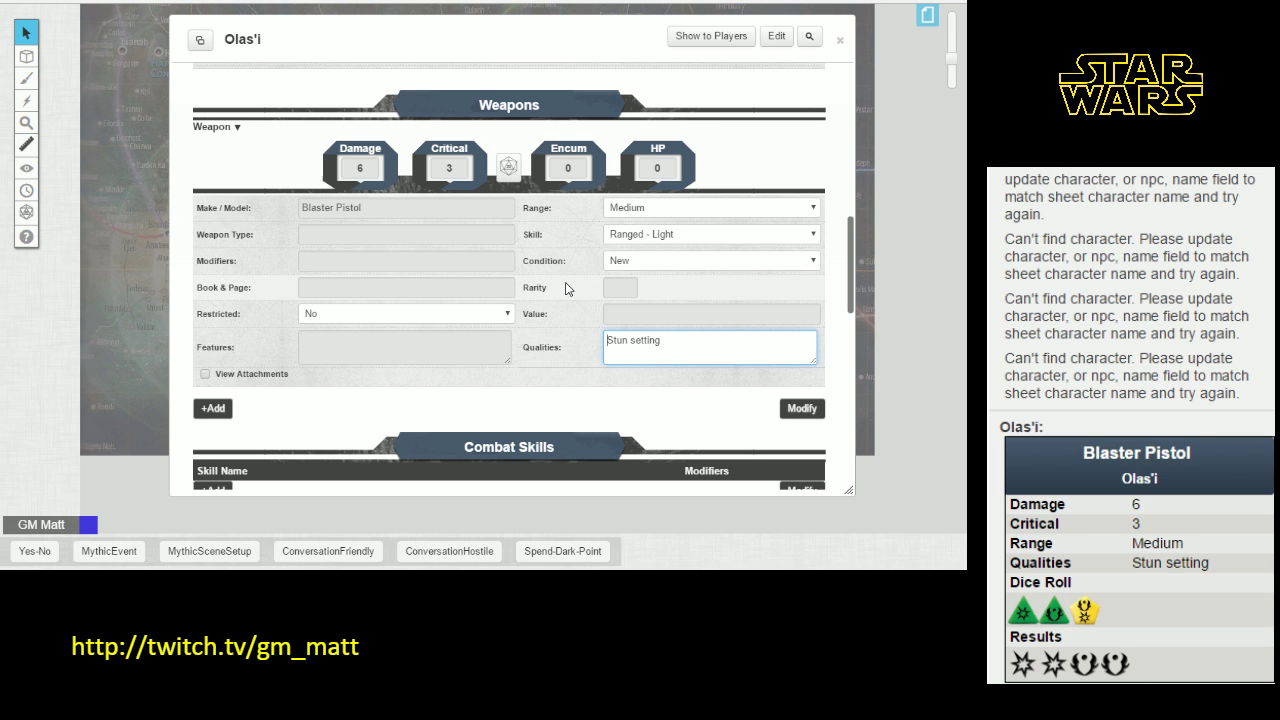
- Raise the Dice Pool's purple difficulty dice count to 2
scroll(567, 288, up, 5)
scroll(565, 282, up, 2)
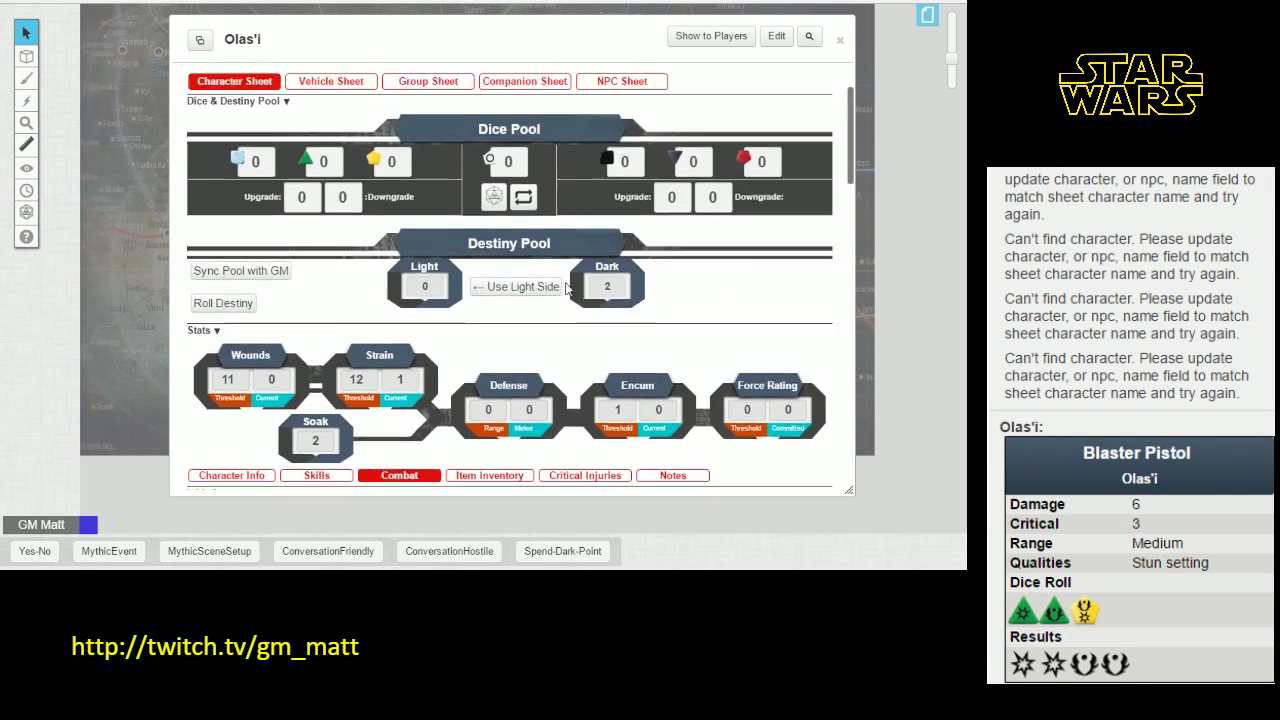
scroll(570, 288, down, 5)
scroll(573, 291, down, 3)
scroll(573, 291, up, 10)
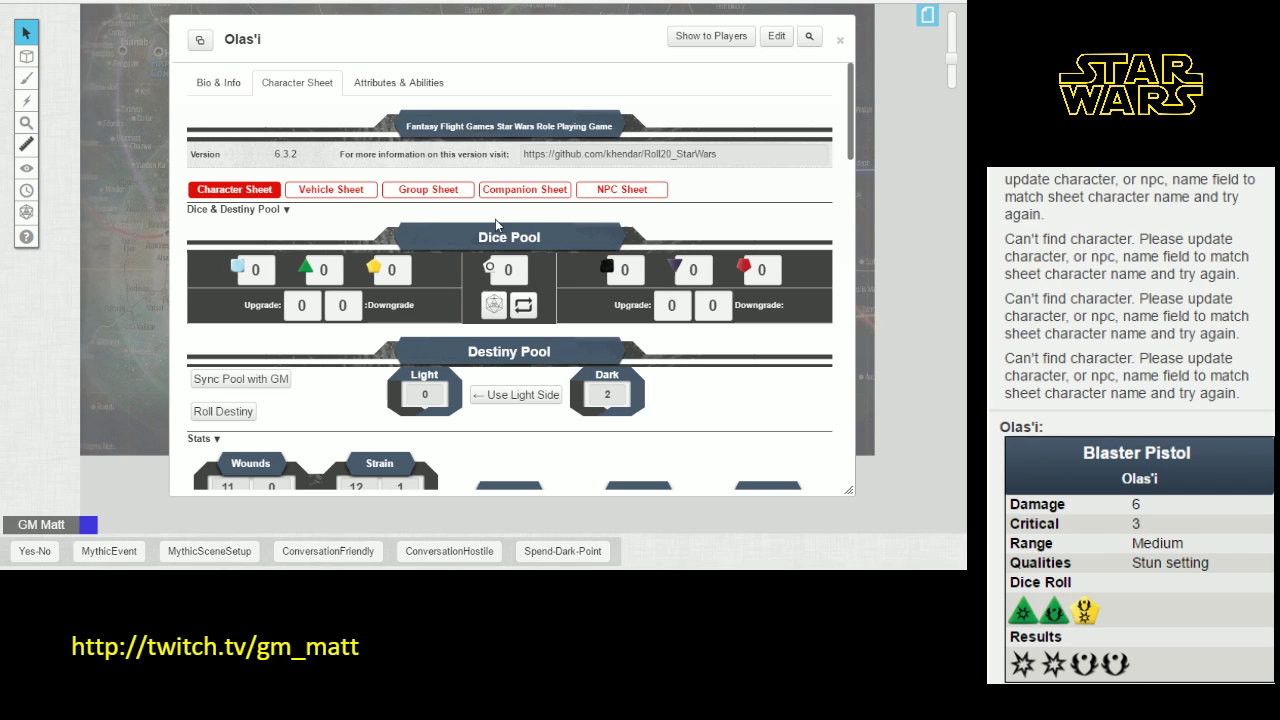
click(704, 267)
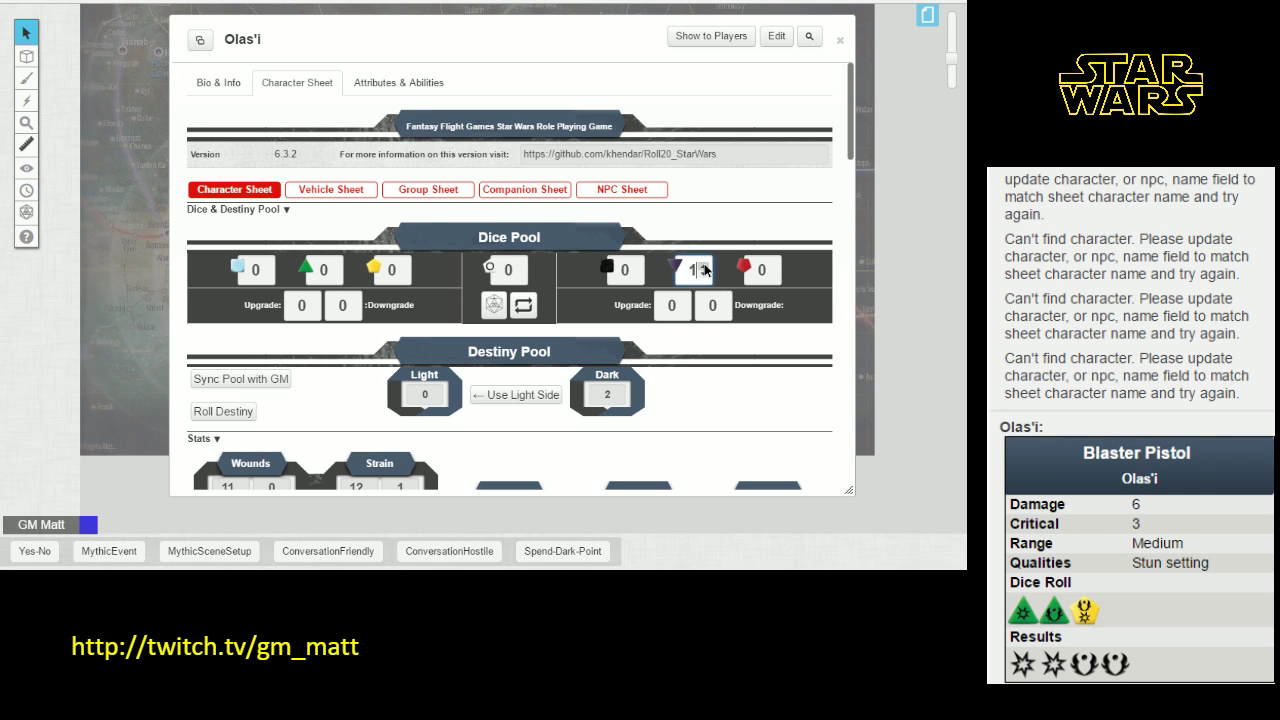
click(704, 267)
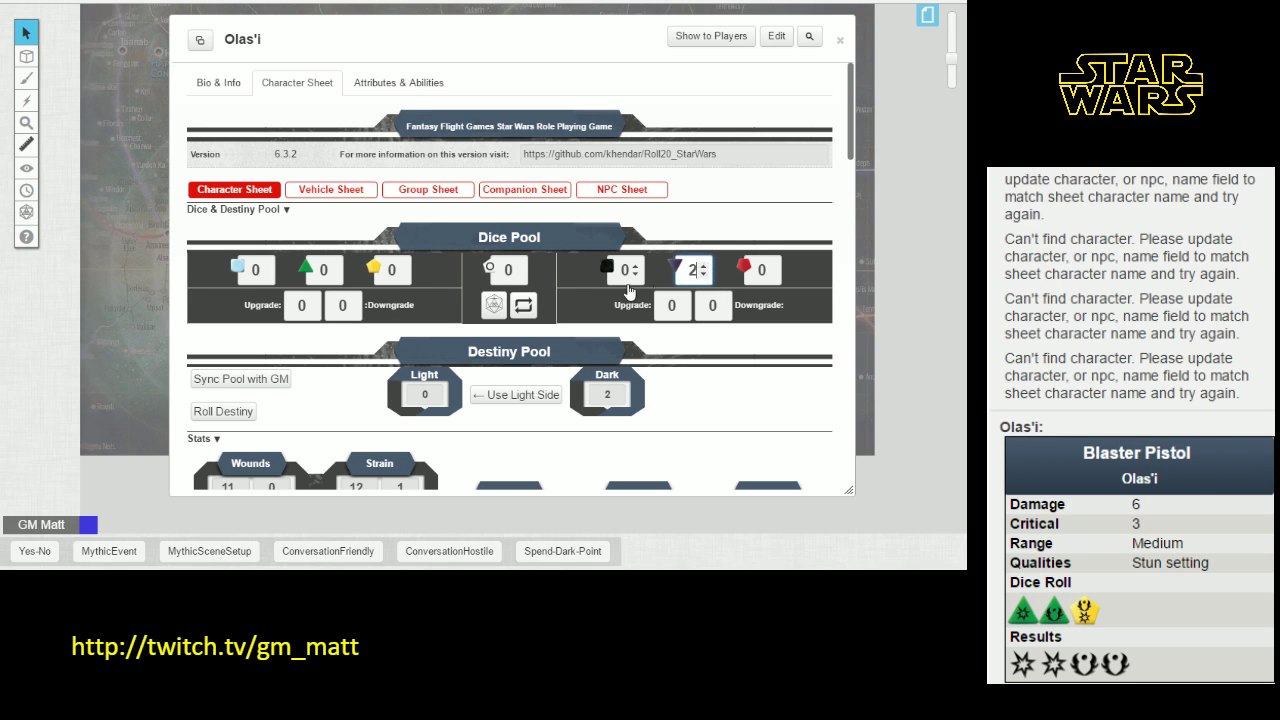
- Set the blue boost dice count to 1 and return to the Blaster Pistol entry
click(266, 265)
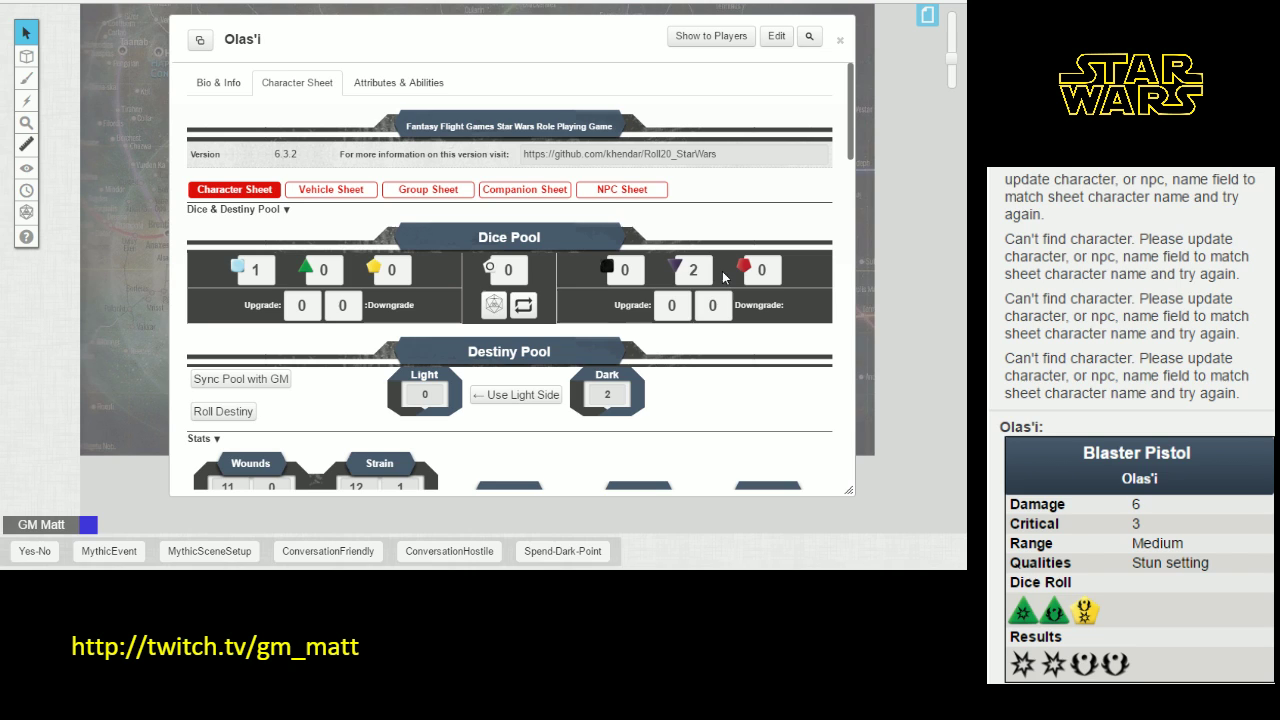
click(267, 273)
click(266, 266)
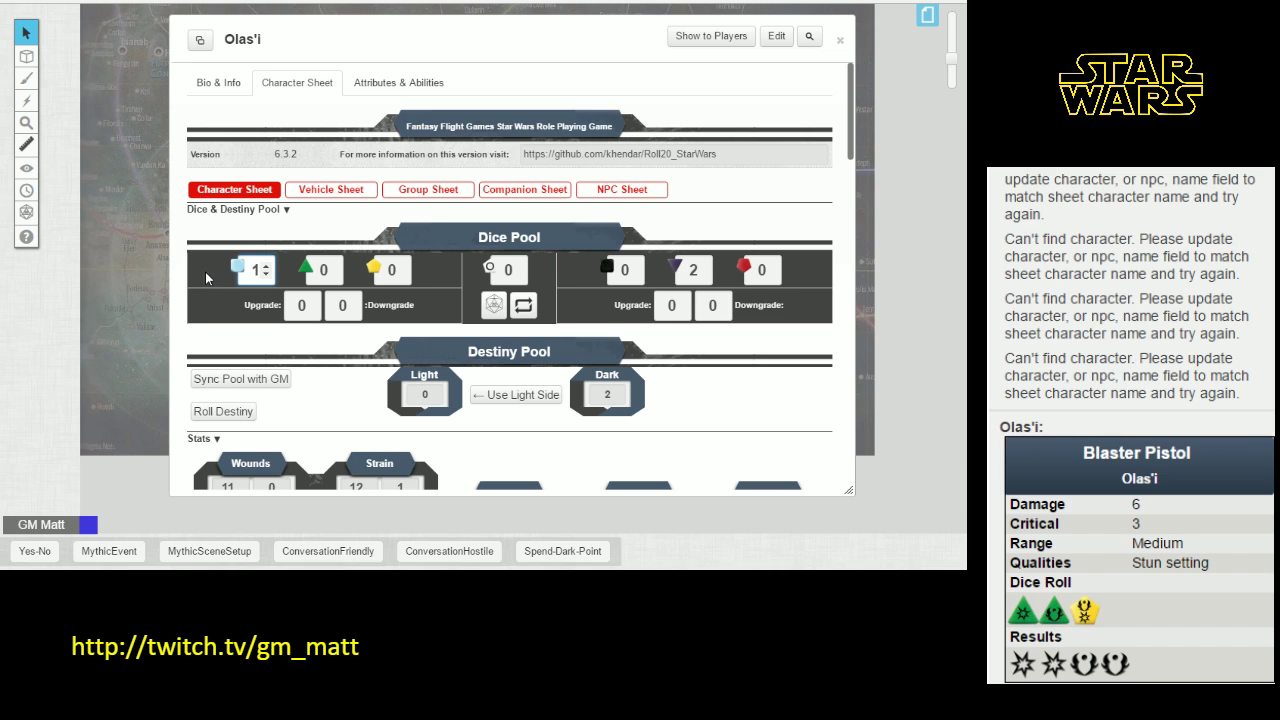
click(204, 277)
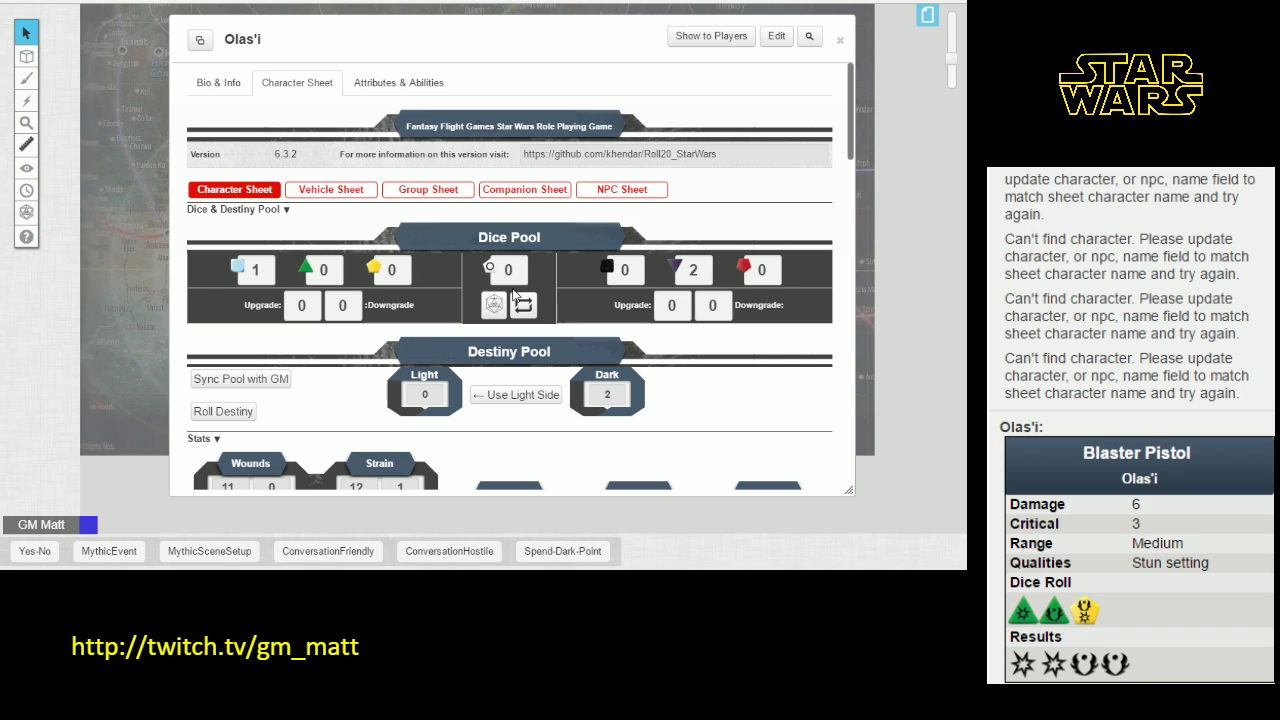
double_click(255, 272)
text(0)
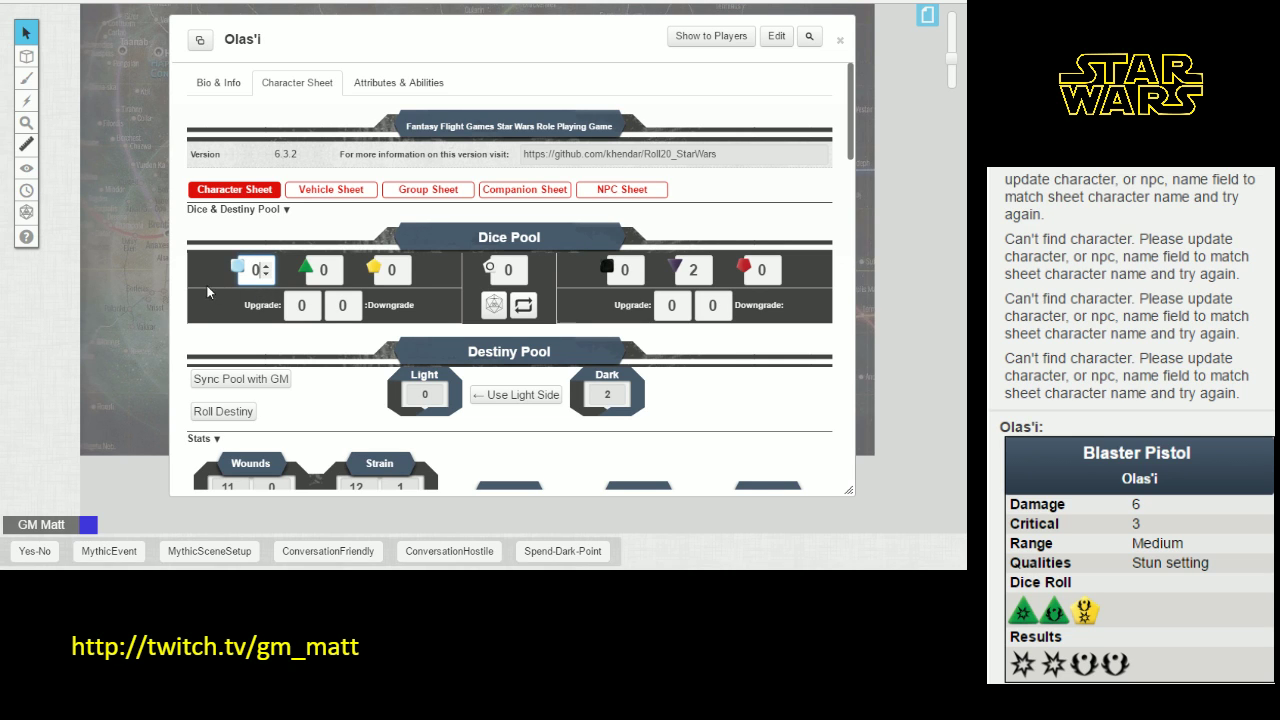
click(266, 267)
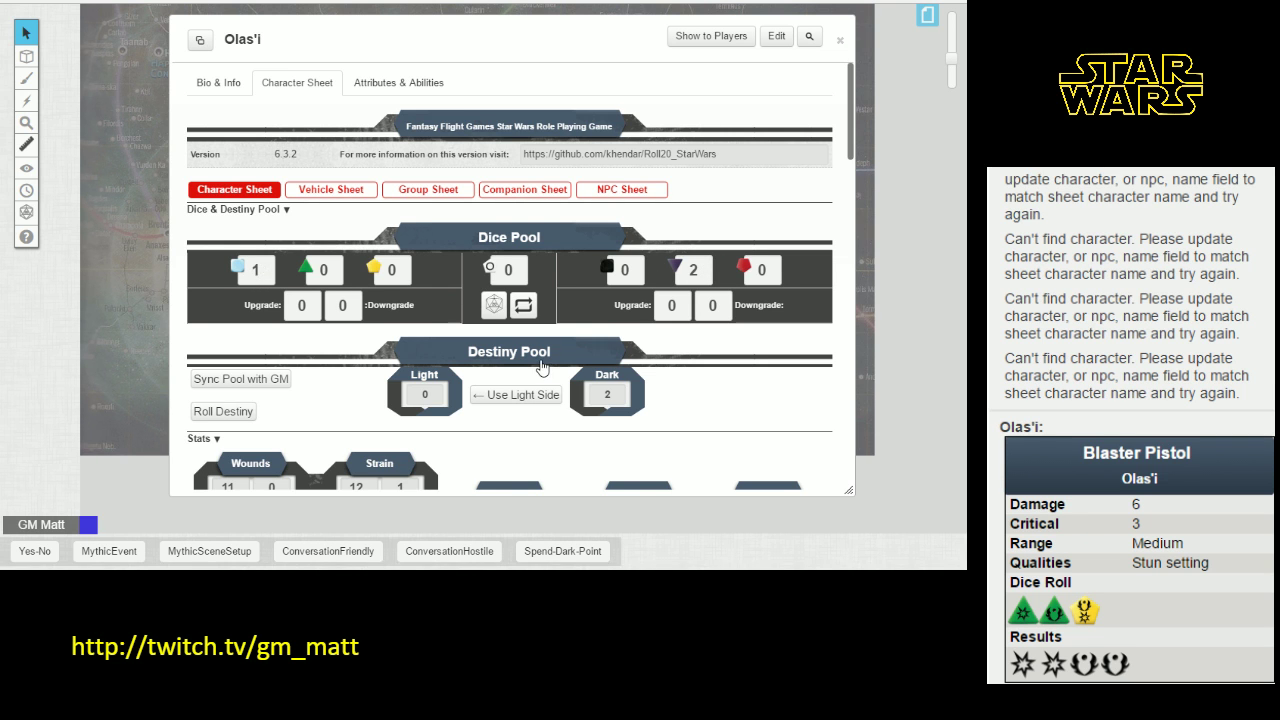
scroll(541, 368, down, 8)
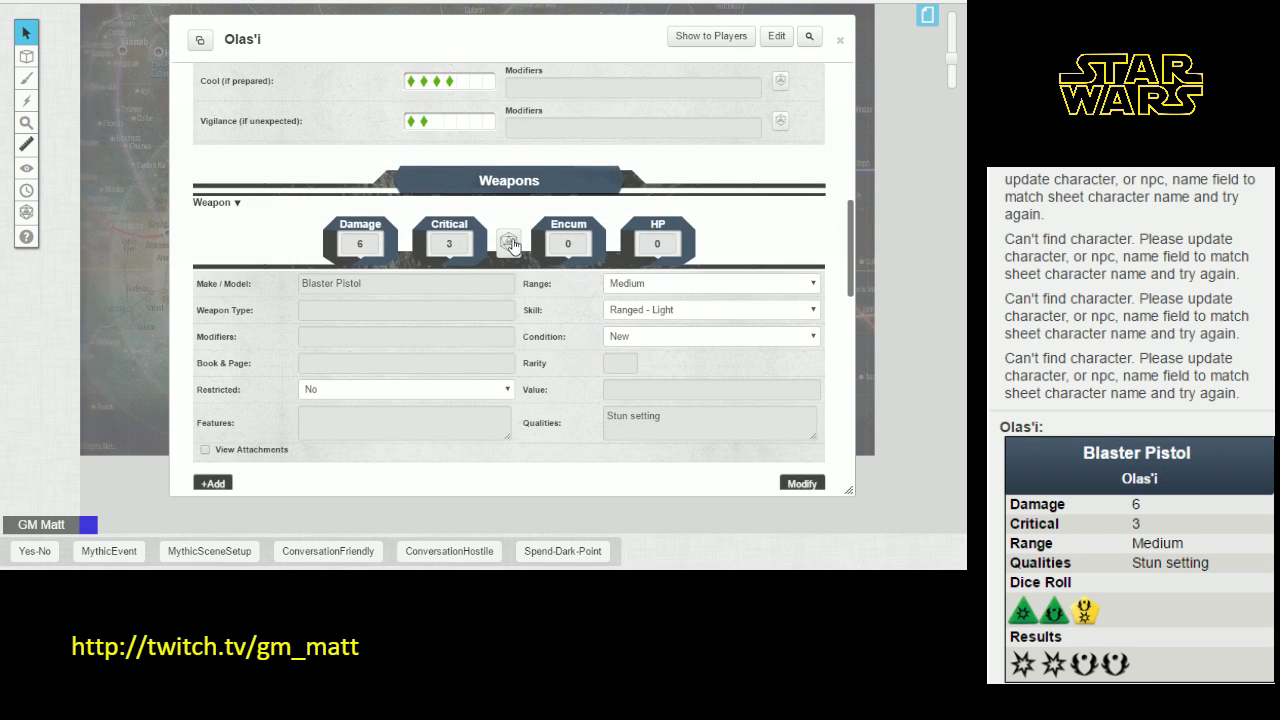
- Roll the Blaster Pistol again with the 1 boost and 2 difficulty dice added
click(509, 244)
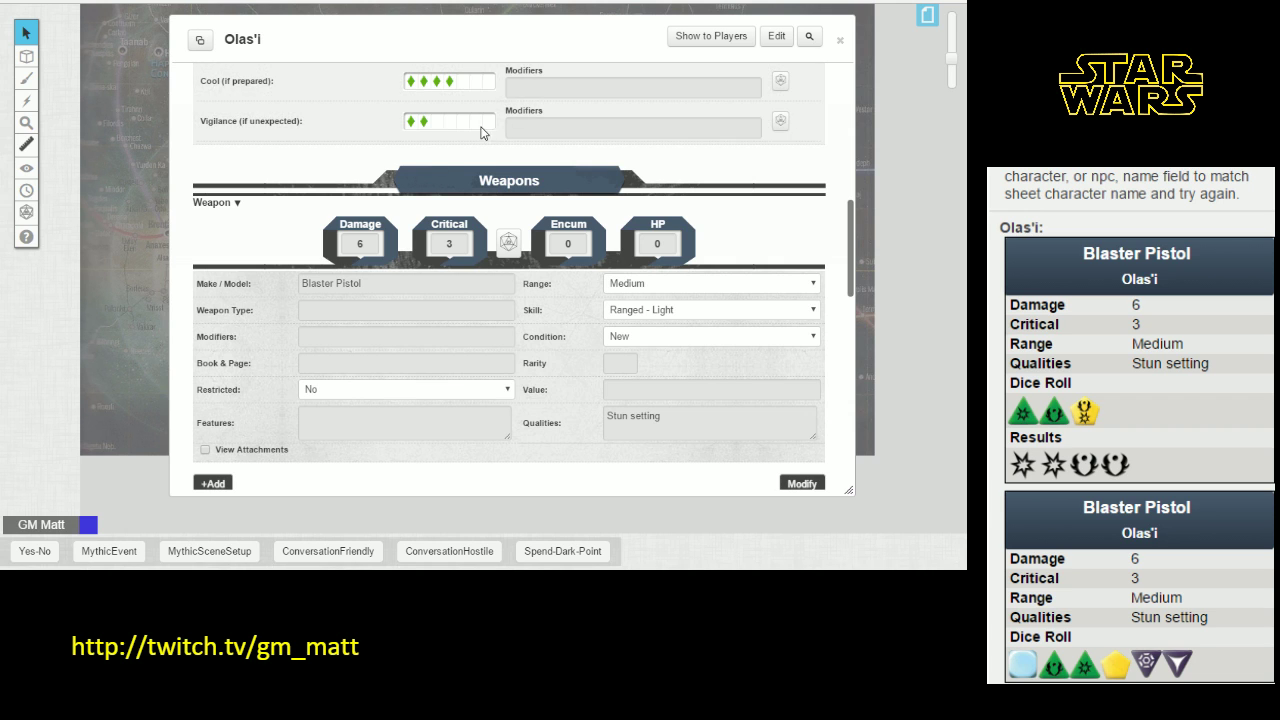
scroll(500, 180, up, 5)
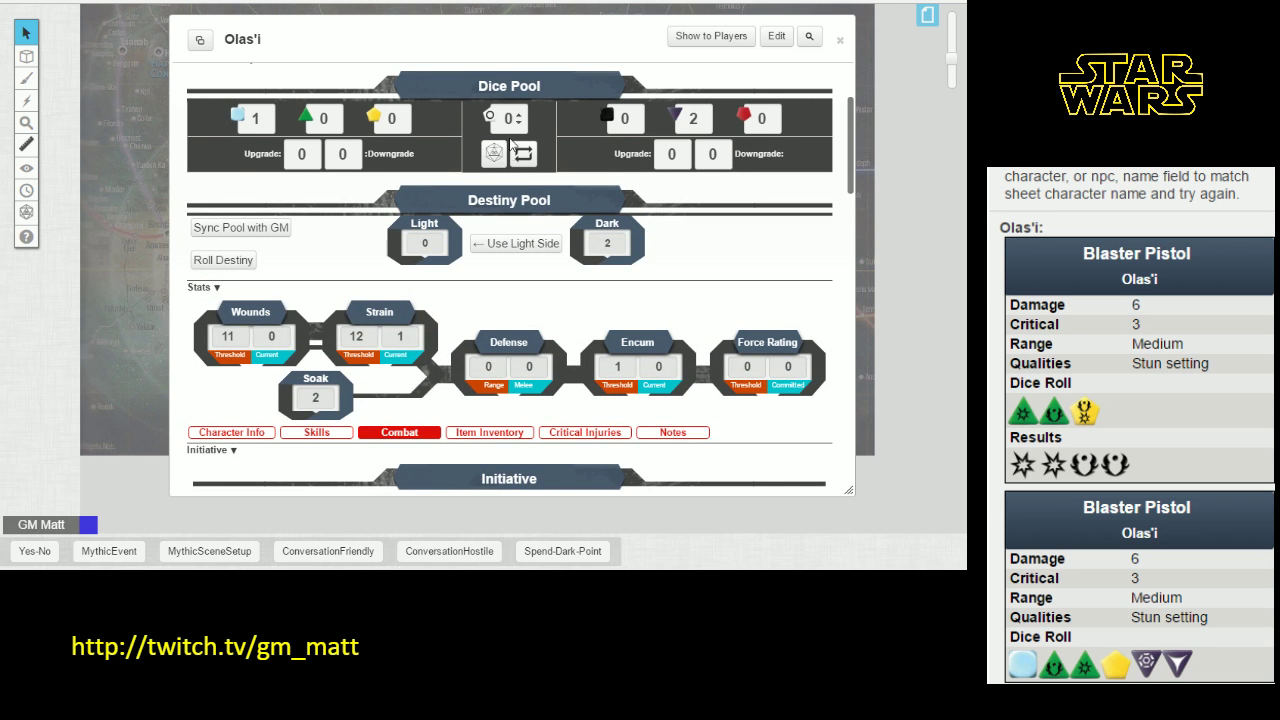
- Reset the Dice Pool to all zeros, then close Olas'i's sheet
scroll(514, 145, up, 3)
click(522, 308)
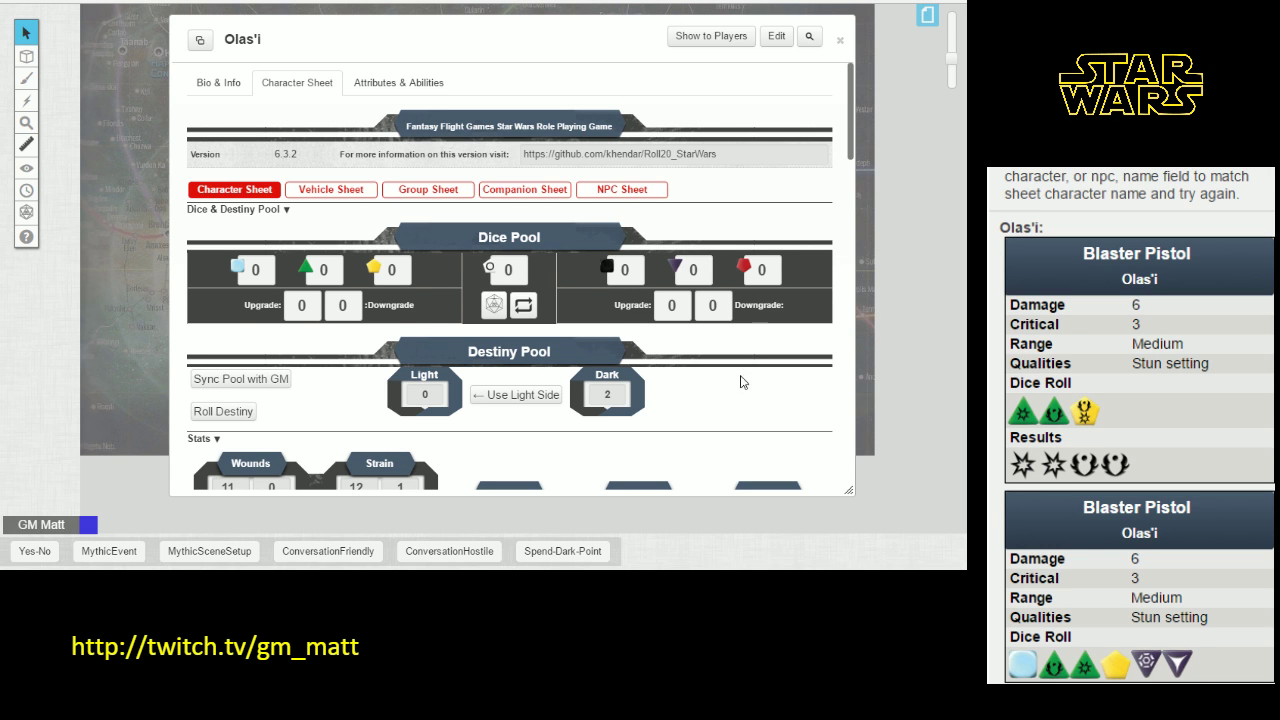
scroll(721, 371, down, 10)
scroll(721, 371, down, 2)
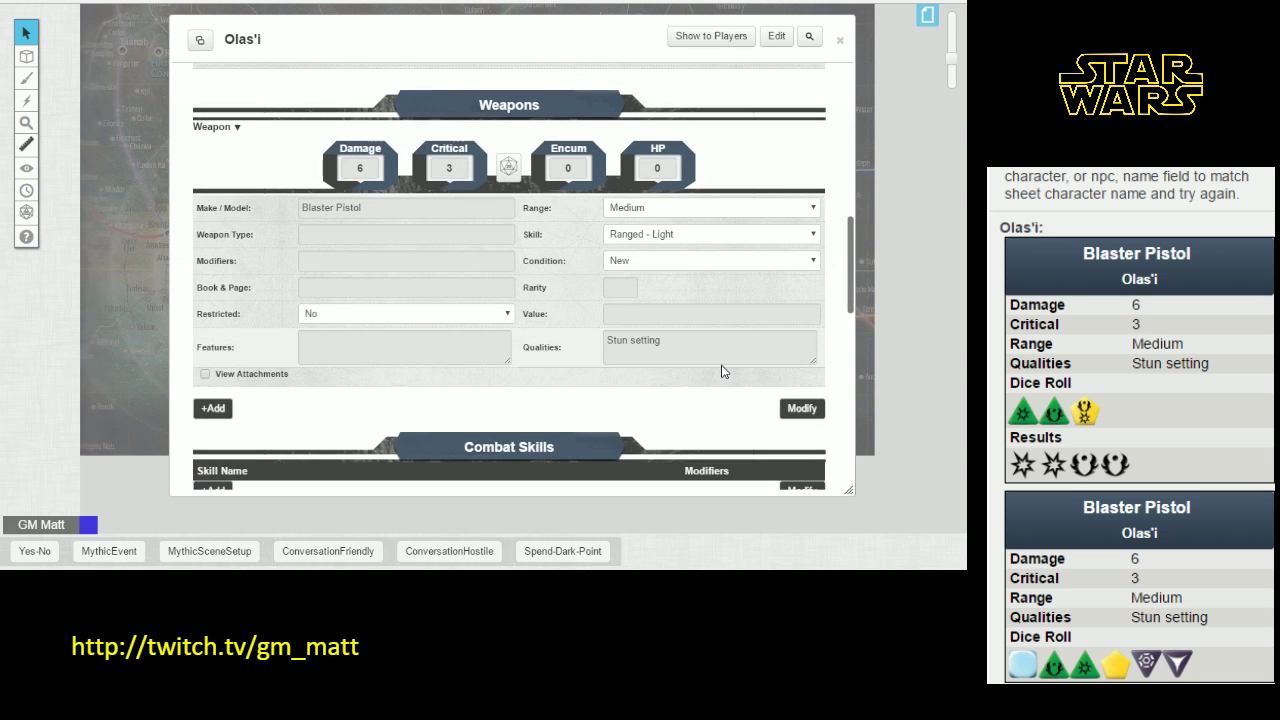
scroll(721, 371, up, 6)
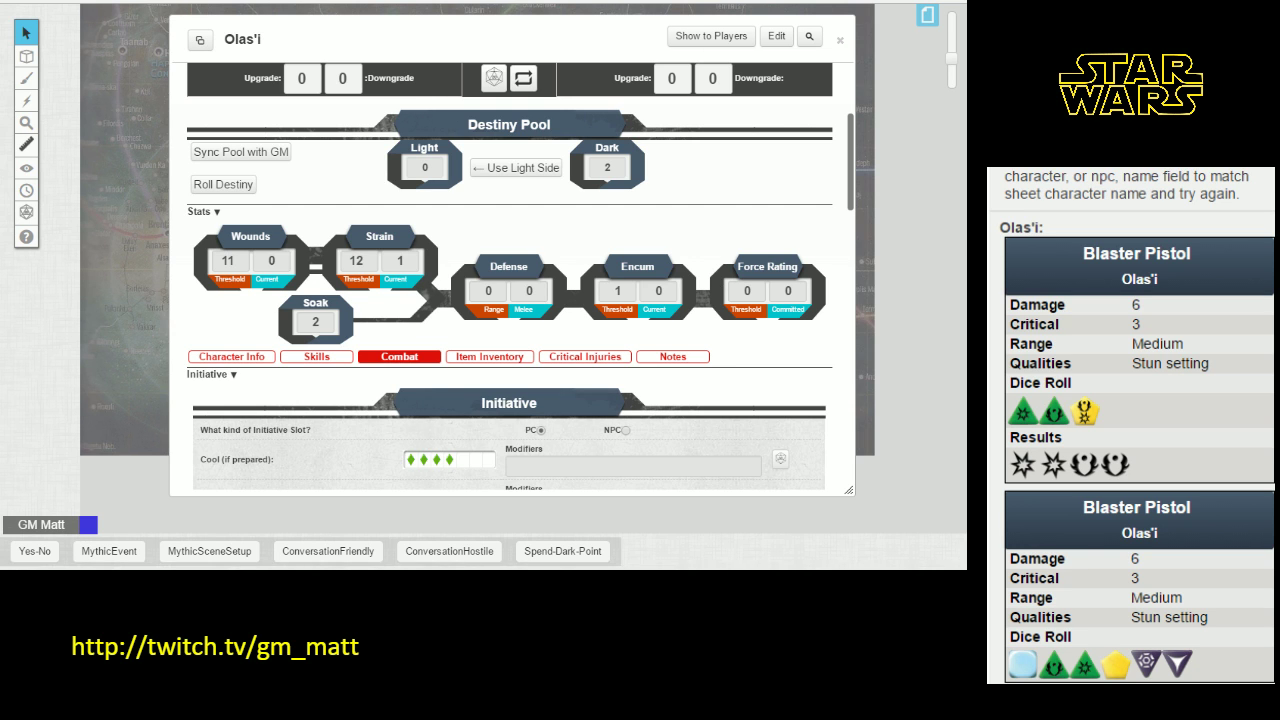
click(839, 40)
- Place Olas'i's token near Sullust, deselect it, then double-click it to open her sheet
scroll(579, 287, up, 2)
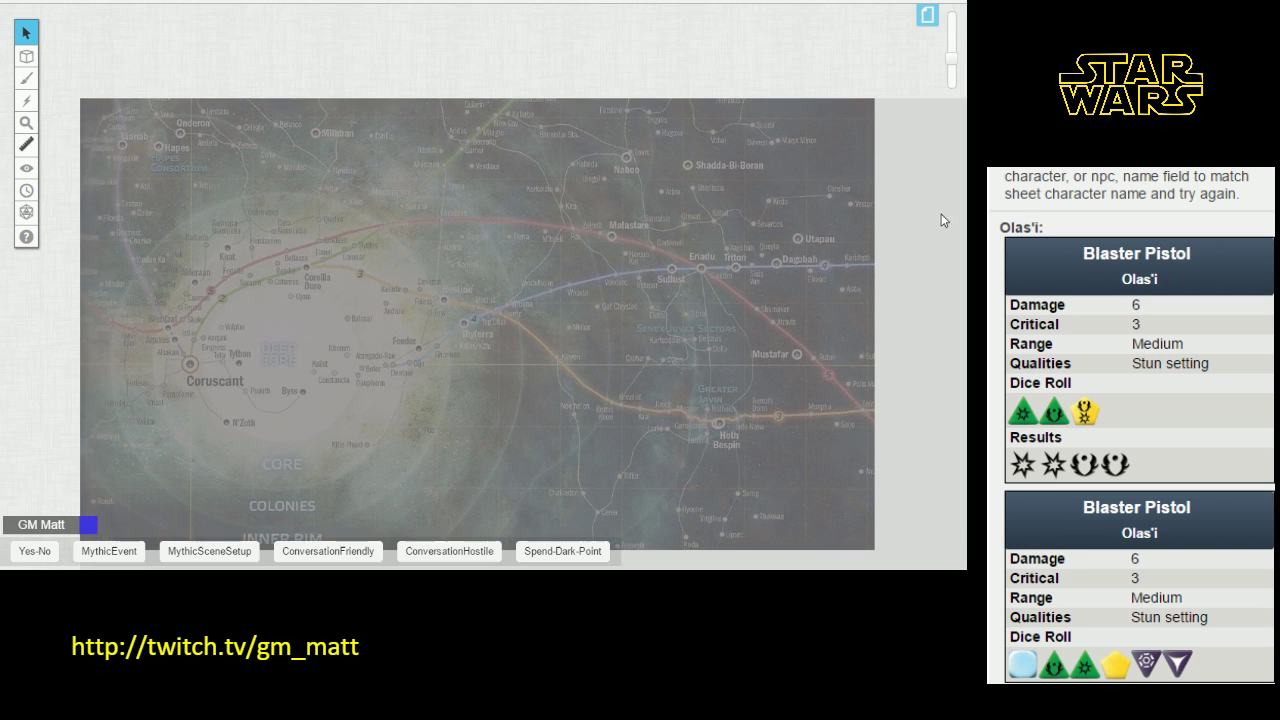
drag(962, 268, 496, 334)
click(672, 330)
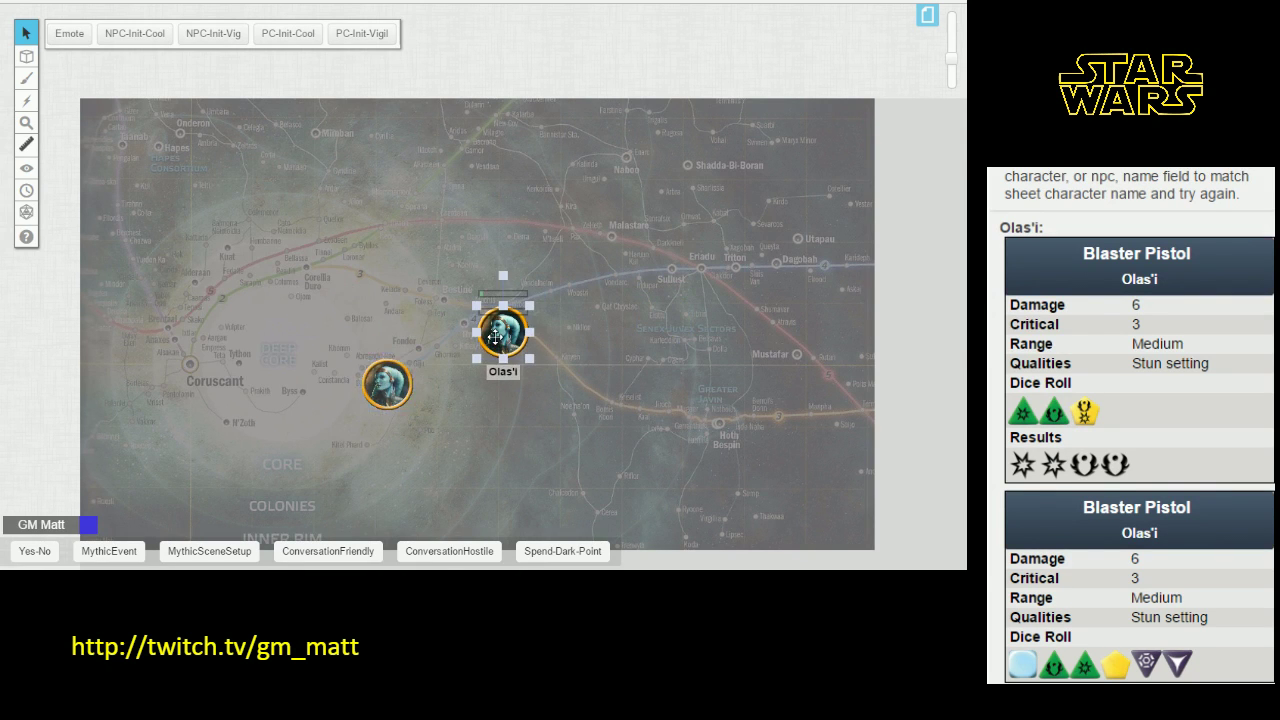
click(665, 290)
click(510, 333)
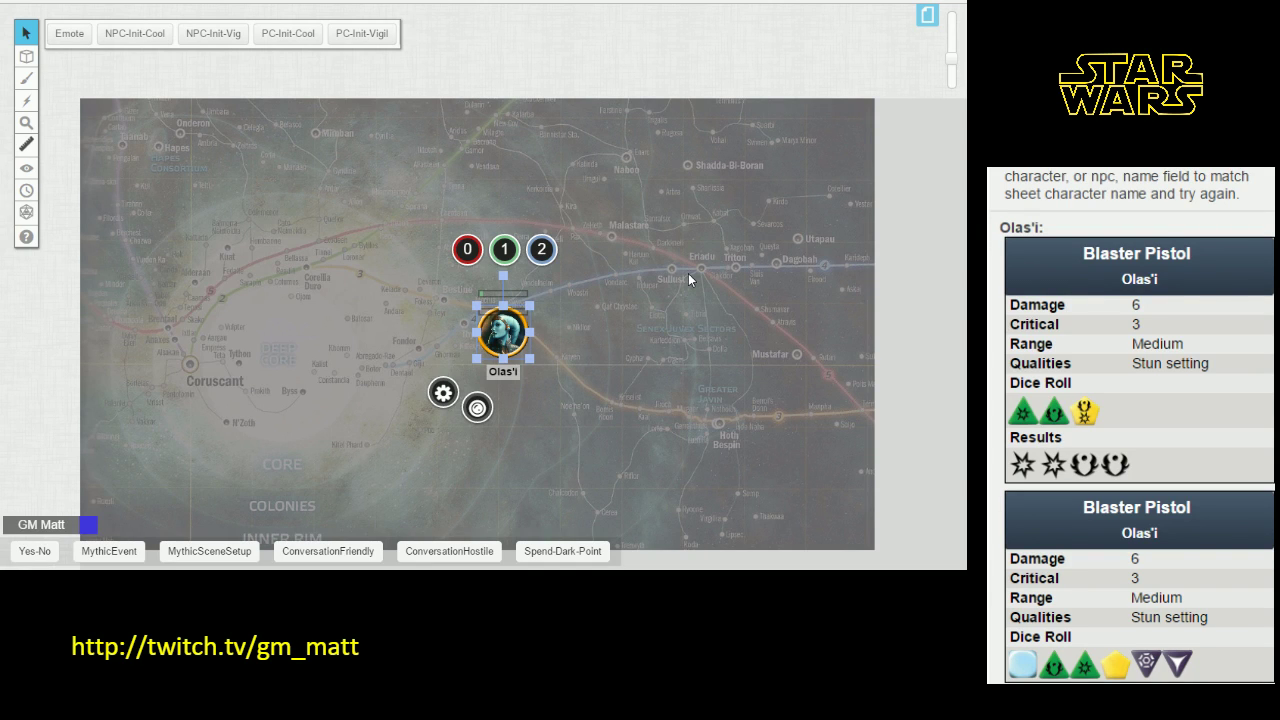
click(630, 343)
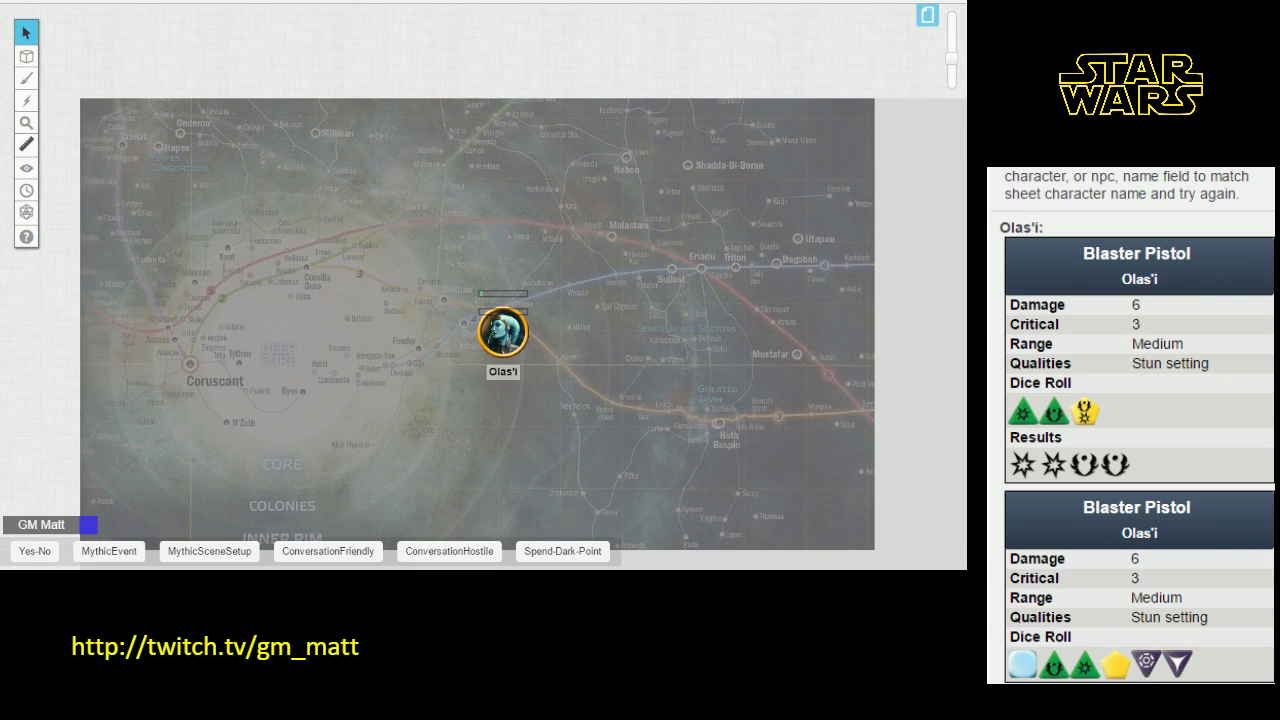
double_click(503, 333)
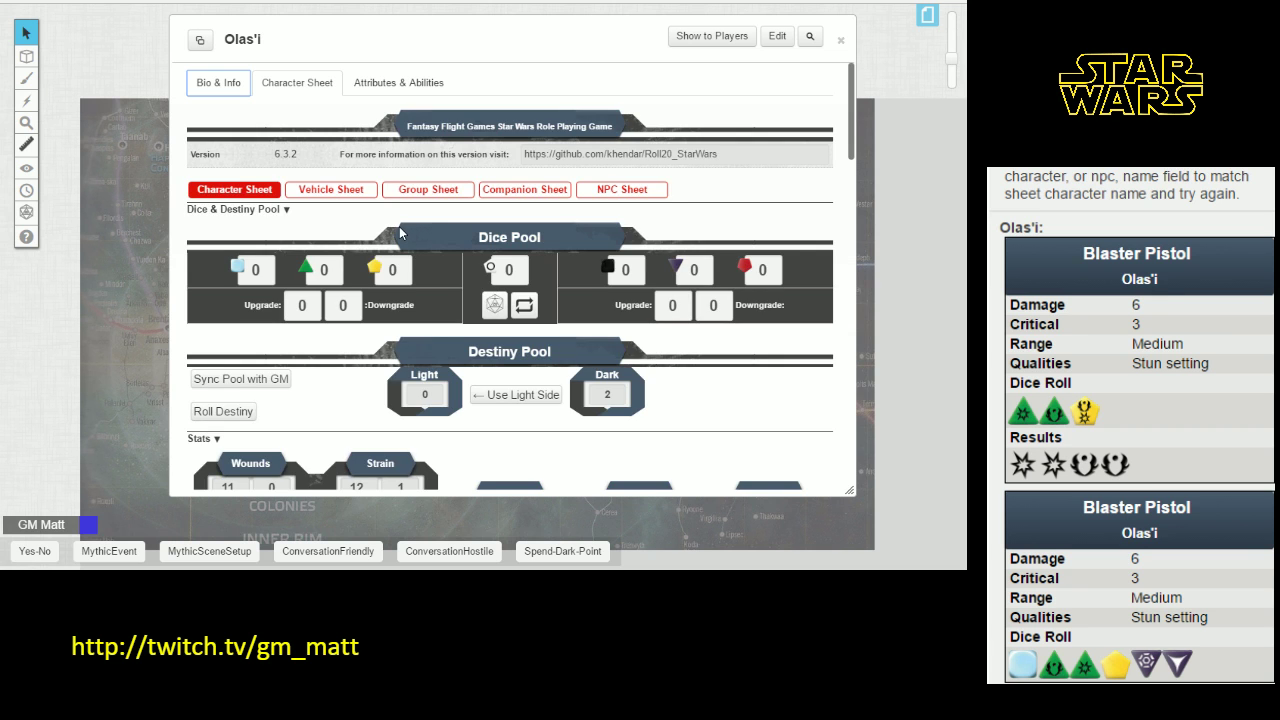
- Scroll Olas'i's sheet down to the Weapons section showing the Blaster Pistol entry
scroll(362, 210, down, 3)
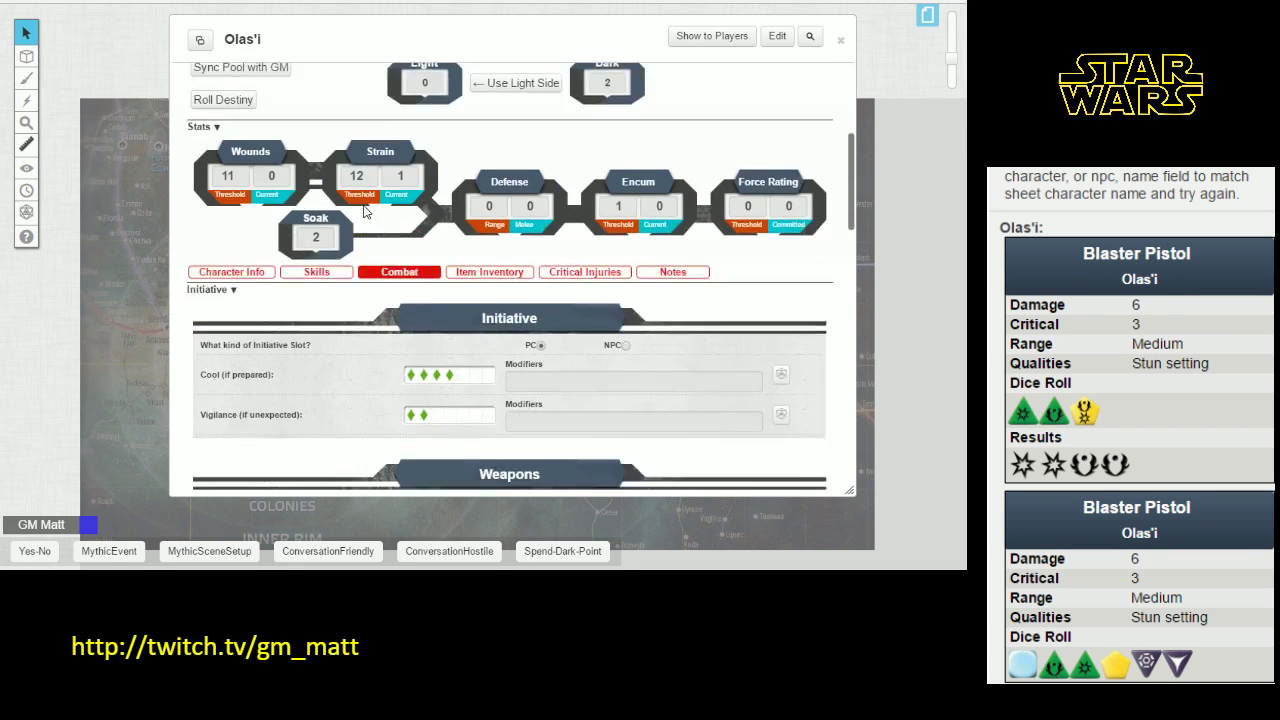
scroll(365, 211, down, 5)
scroll(444, 176, up, 1)
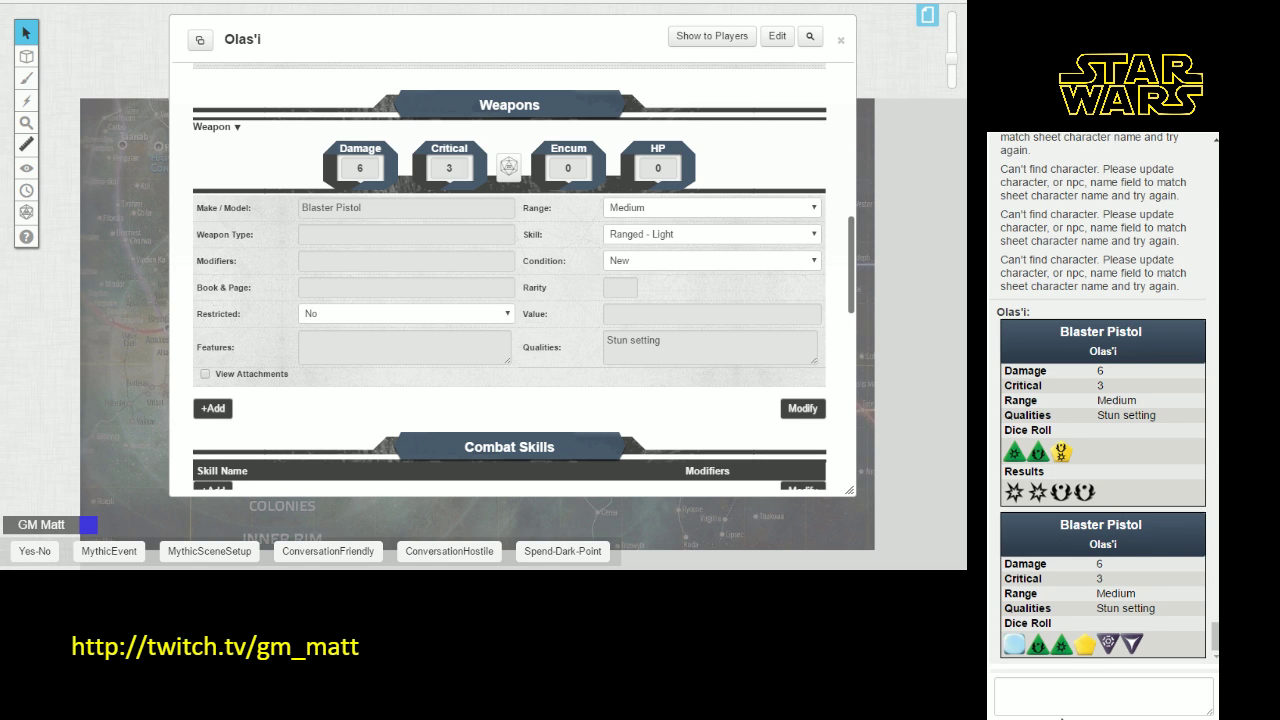
click(1038, 692)
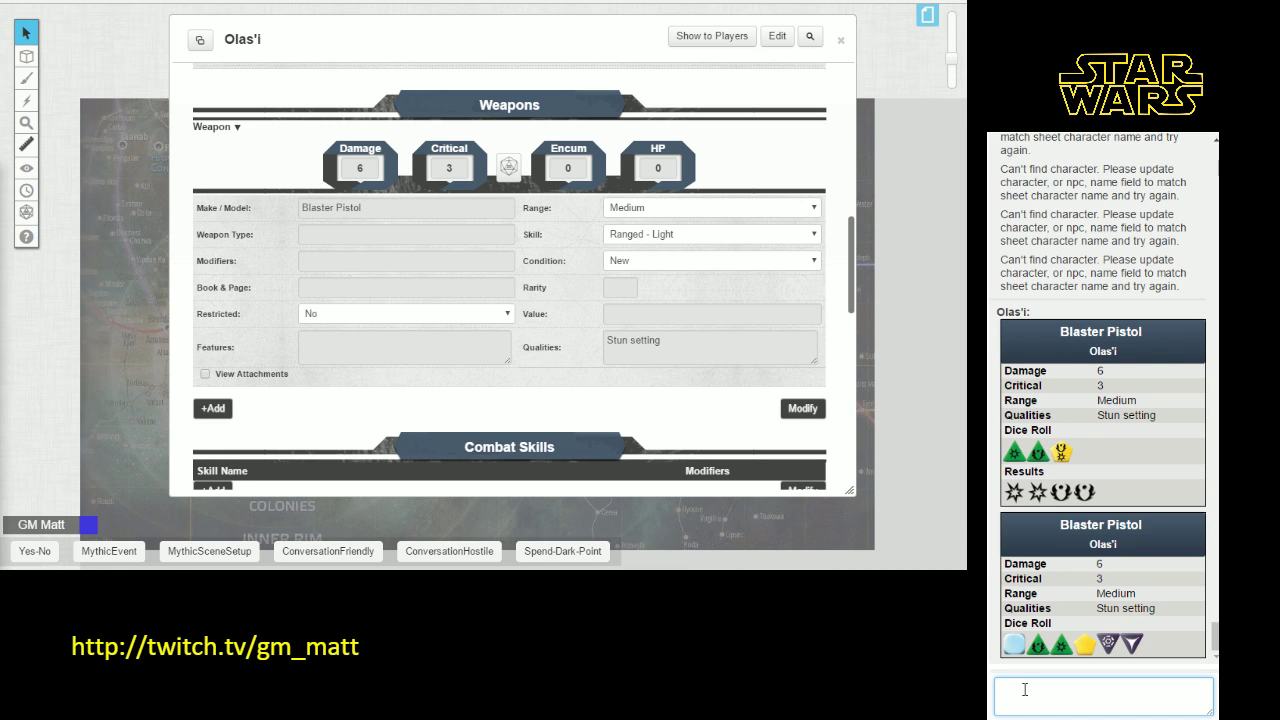
text(!eed !resetdice characterID(@{Olas'i|character_id}))
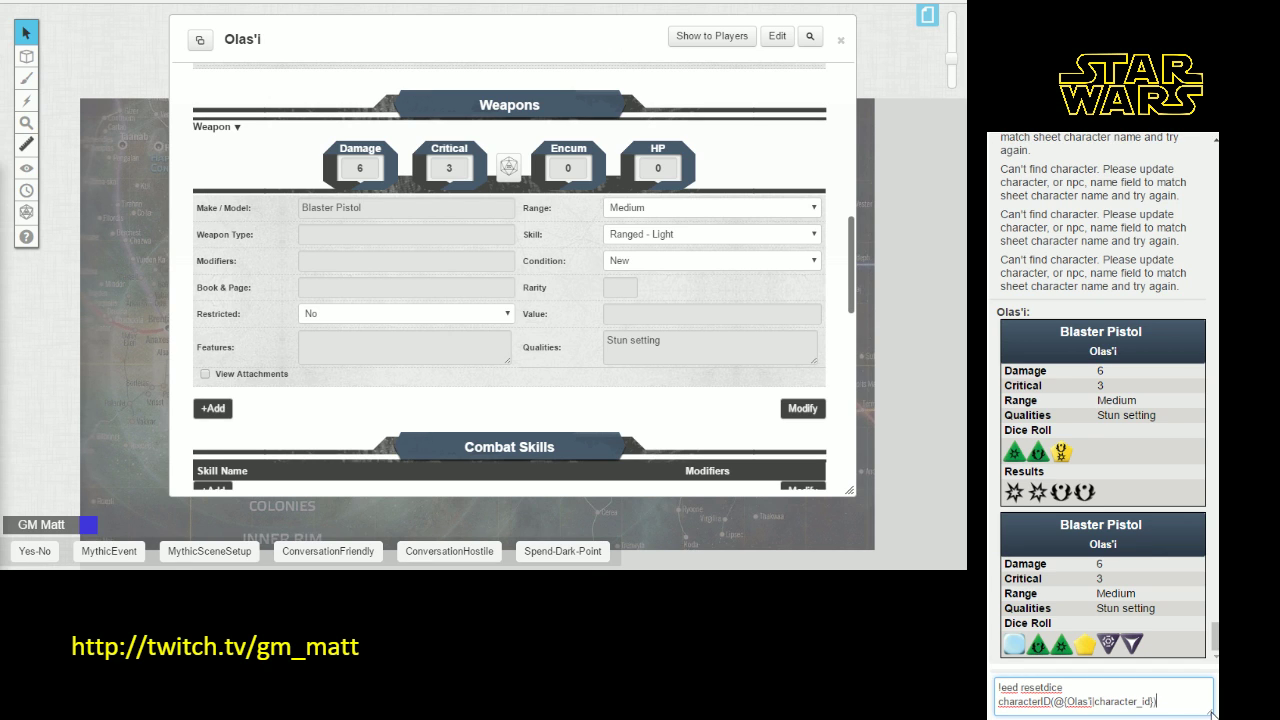
key(Return)
drag(1212, 714, 1206, 711)
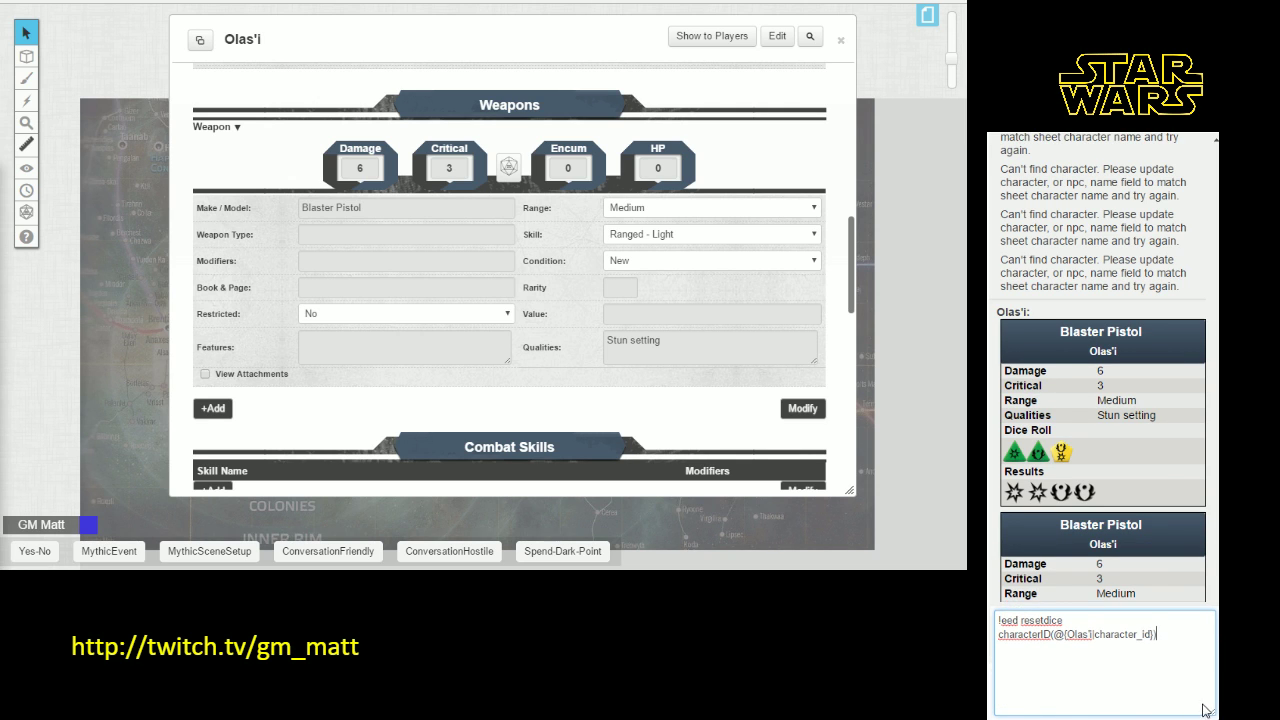
drag(1160, 634, 998, 620)
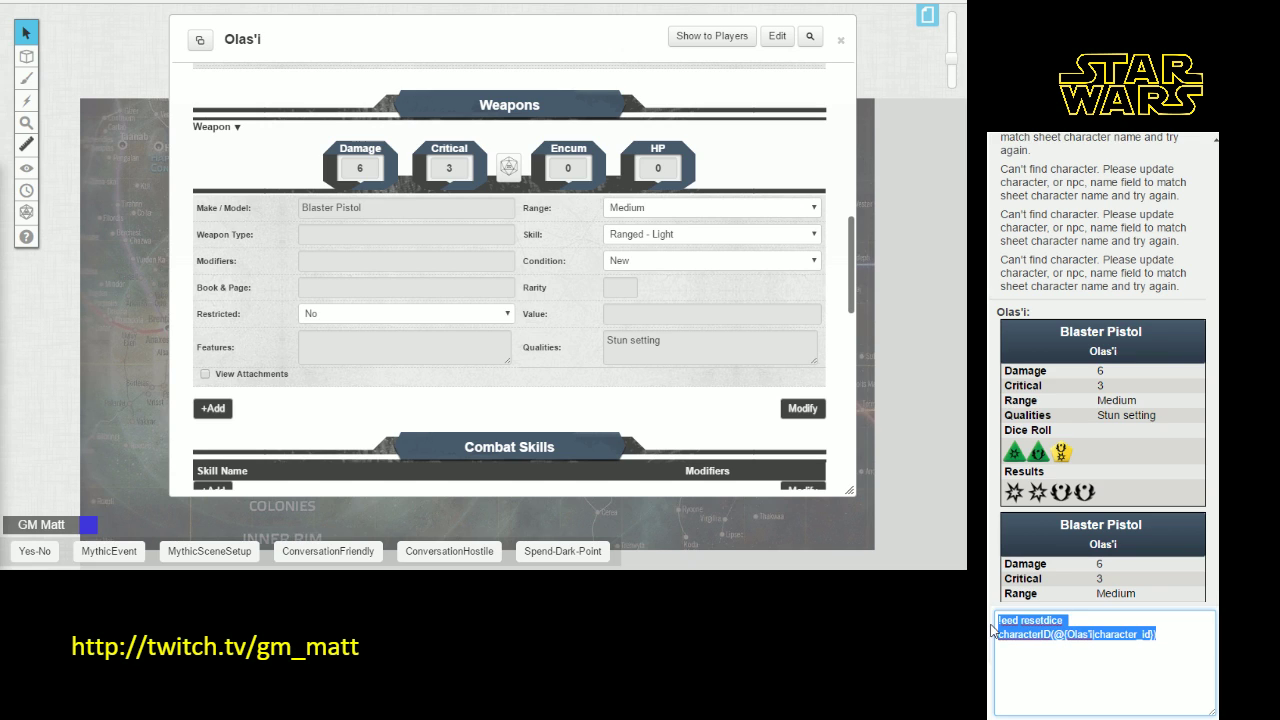
key(BackSpace)
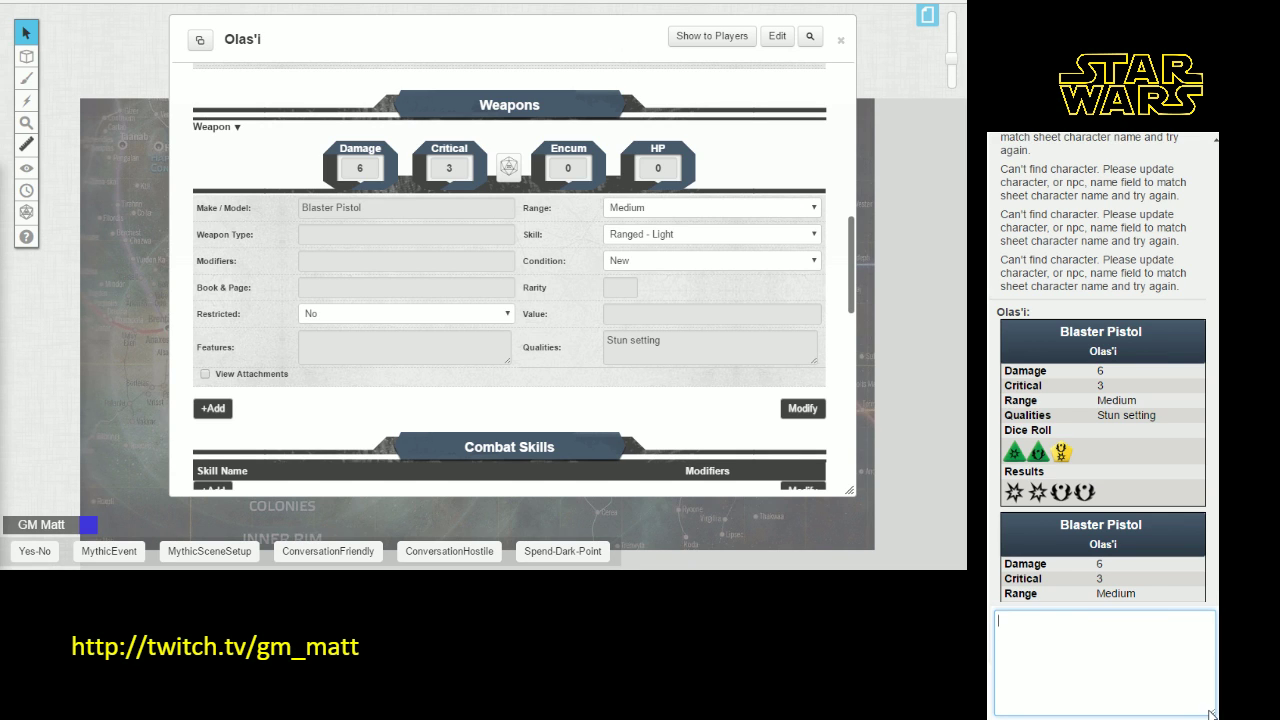
drag(1212, 714, 1207, 679)
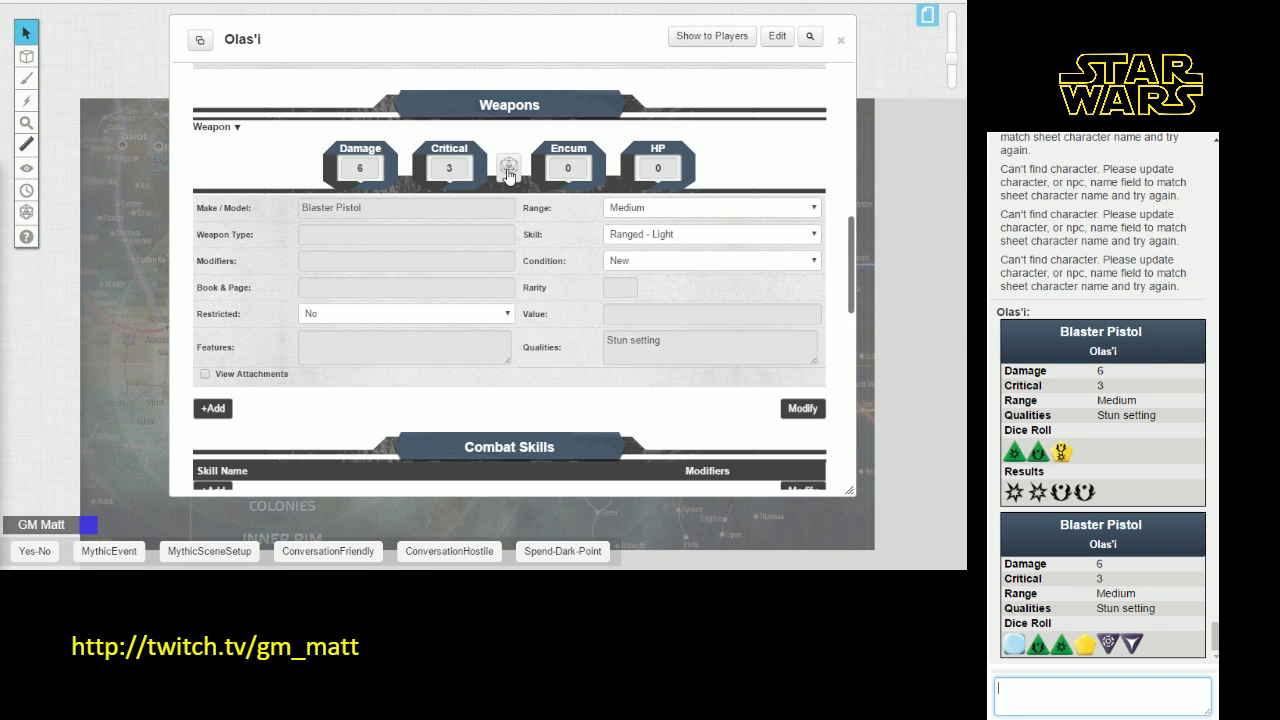
- Roll the Blaster Pistol from the sheet and bring its !eed command back into the chat box
click(507, 175)
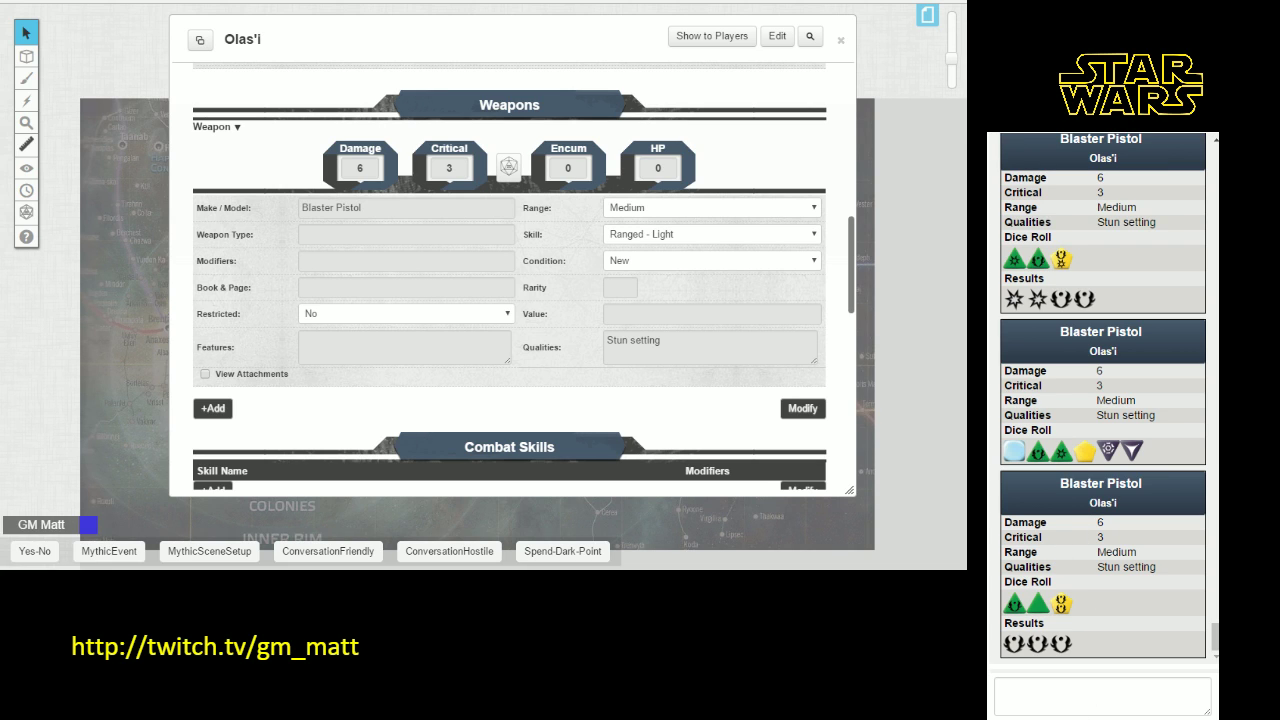
click(1030, 693)
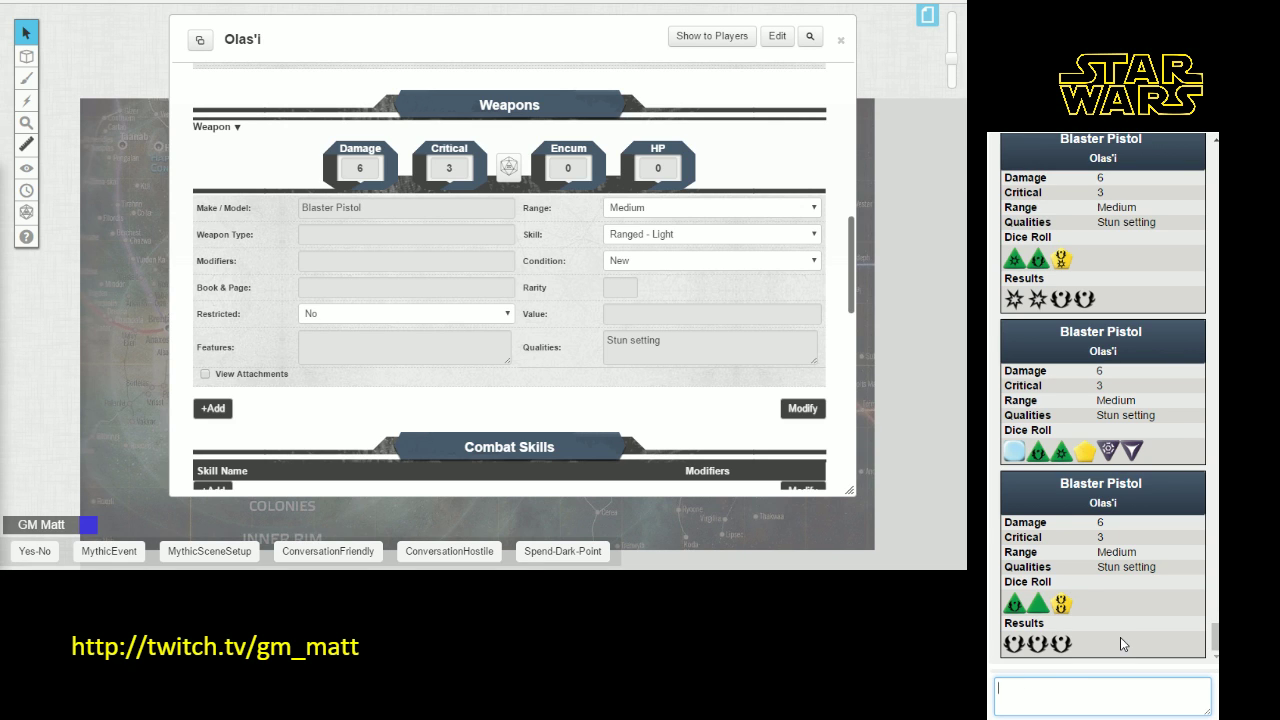
key(ctrl+v)
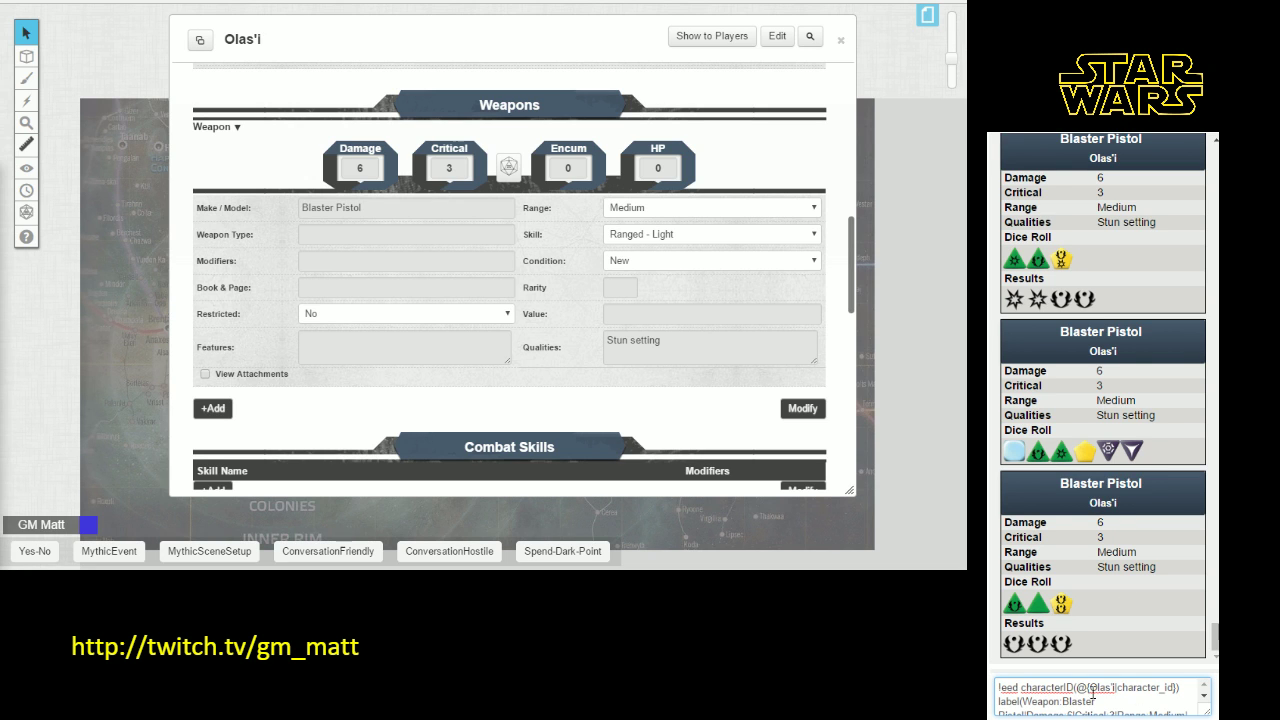
drag(1206, 712, 1203, 718)
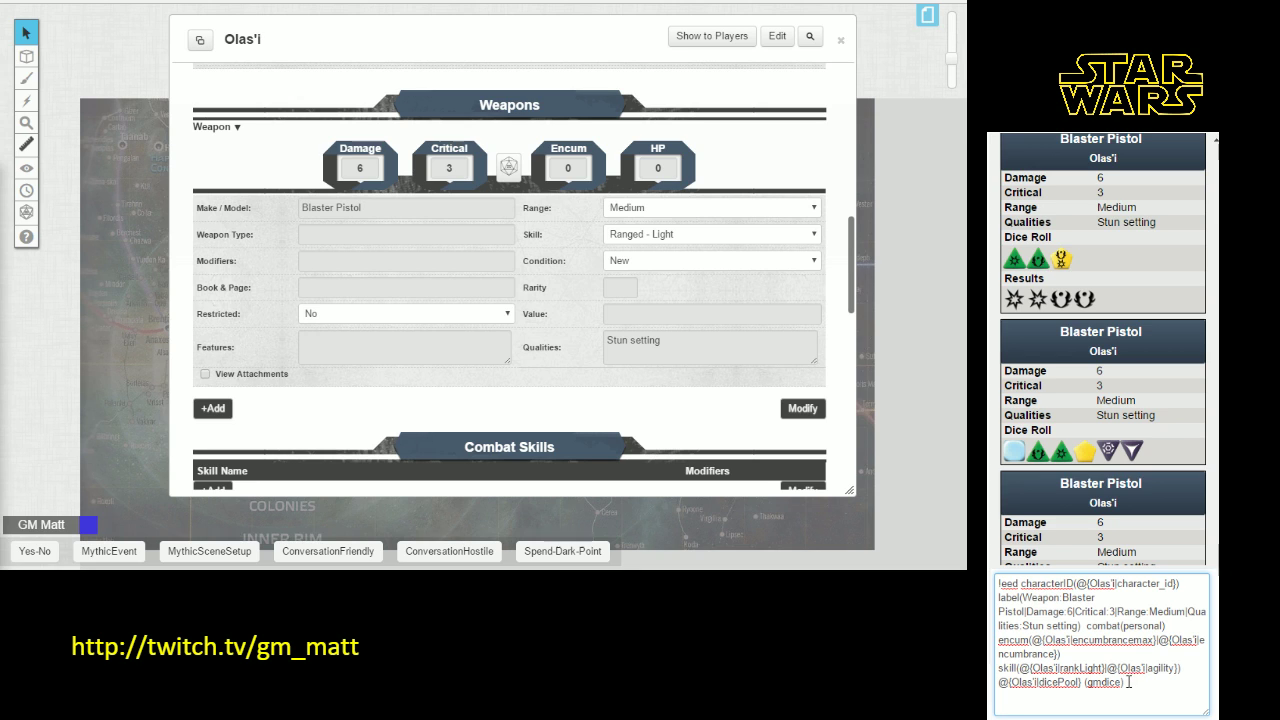
- Cut the full !eed roll command from the chat box to the clipboard
drag(1130, 683, 998, 582)
key(ctrl+c)
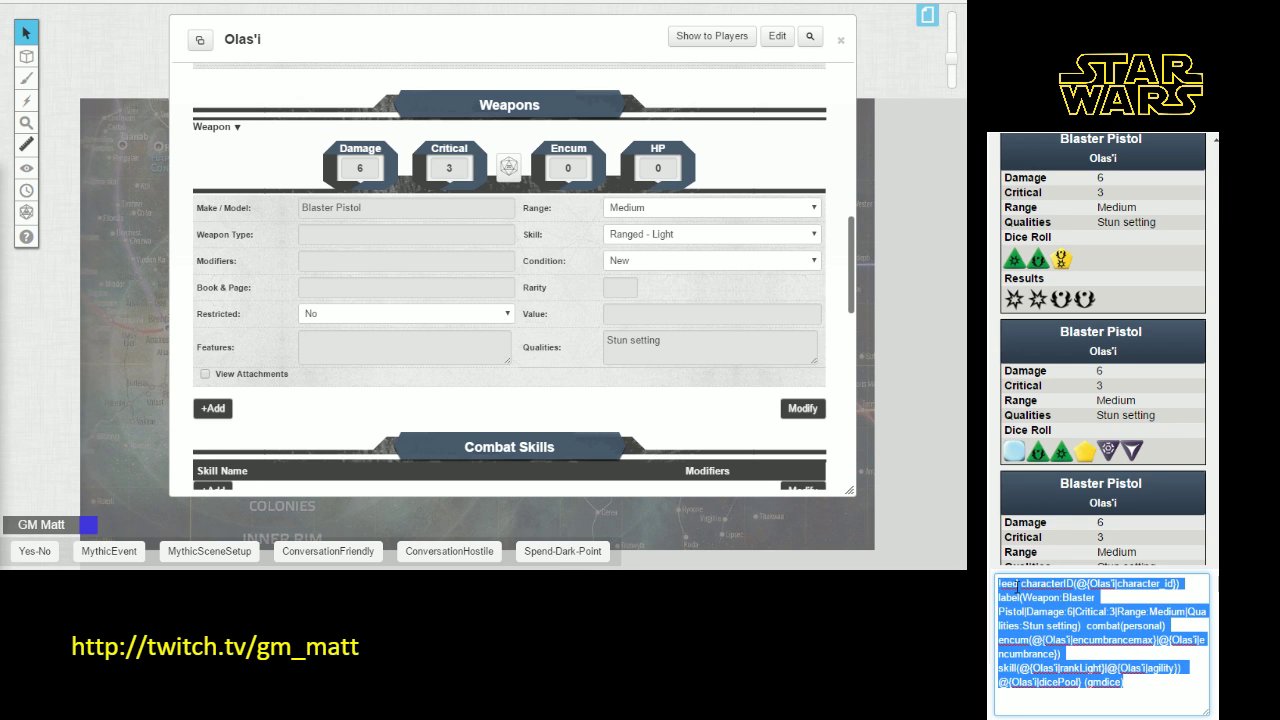
right_click(1015, 585)
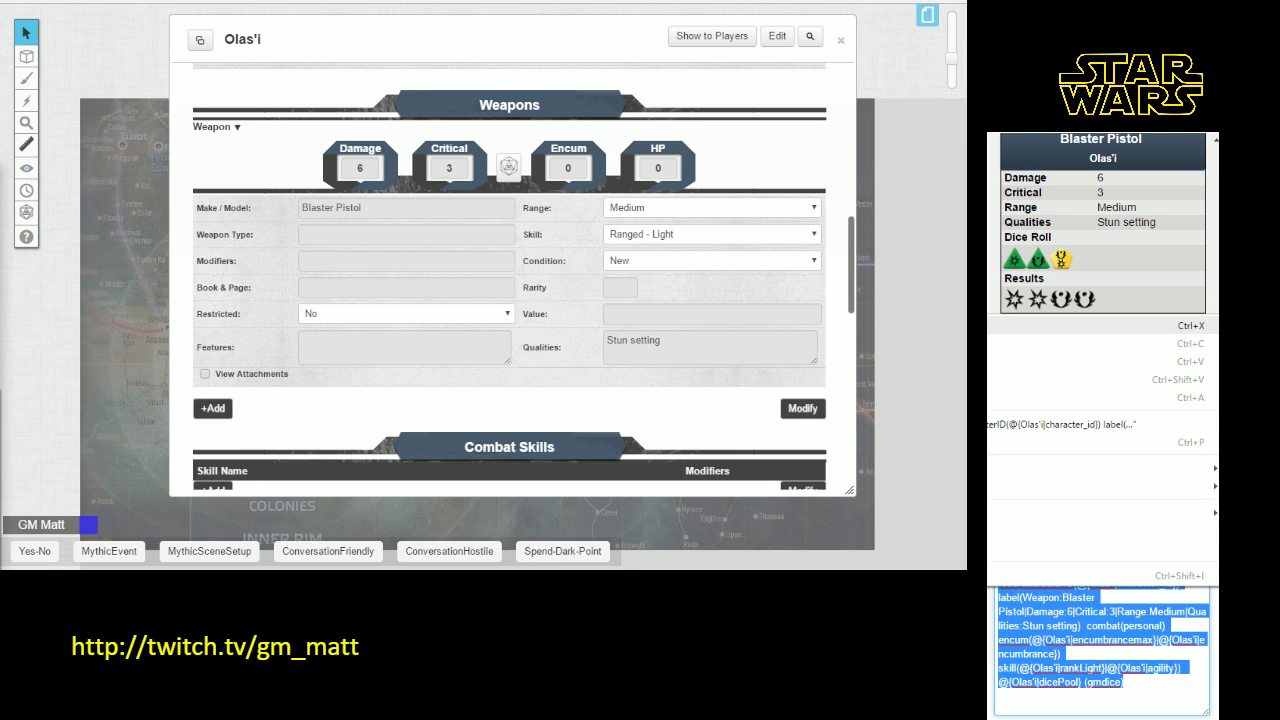
click(1100, 325)
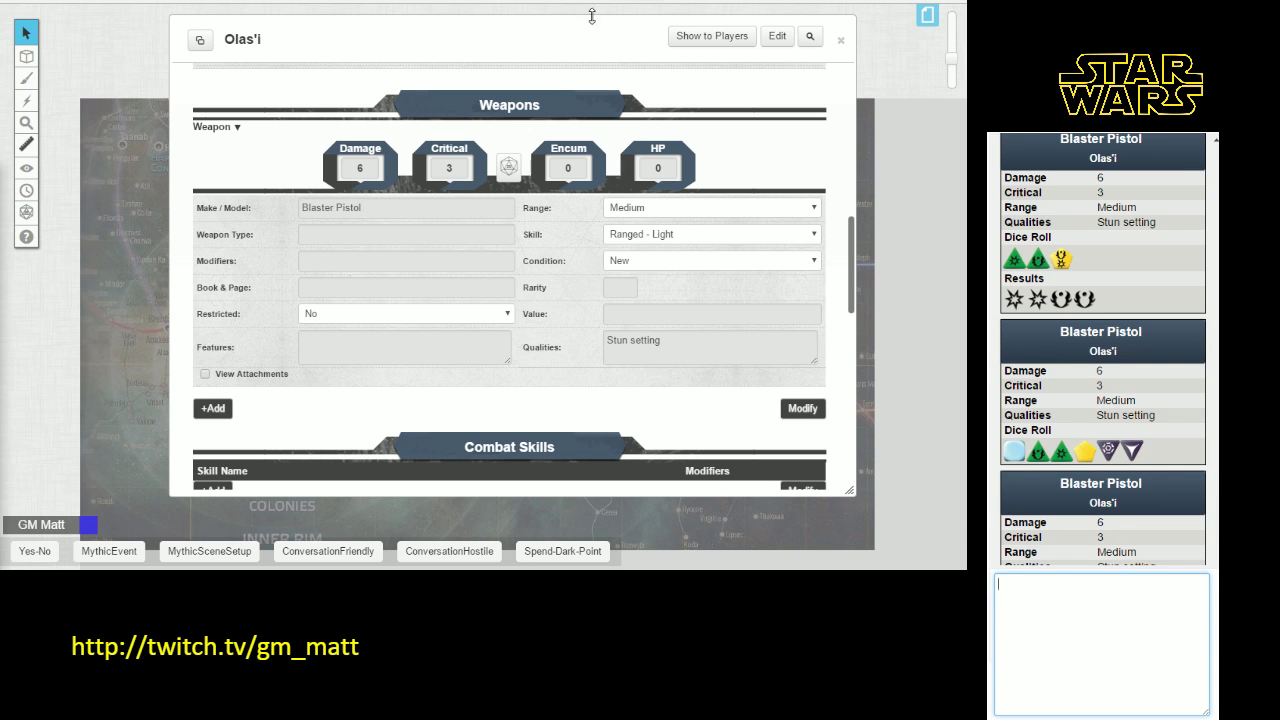
click(545, 34)
scroll(612, 113, up, 5)
scroll(612, 113, up, 3)
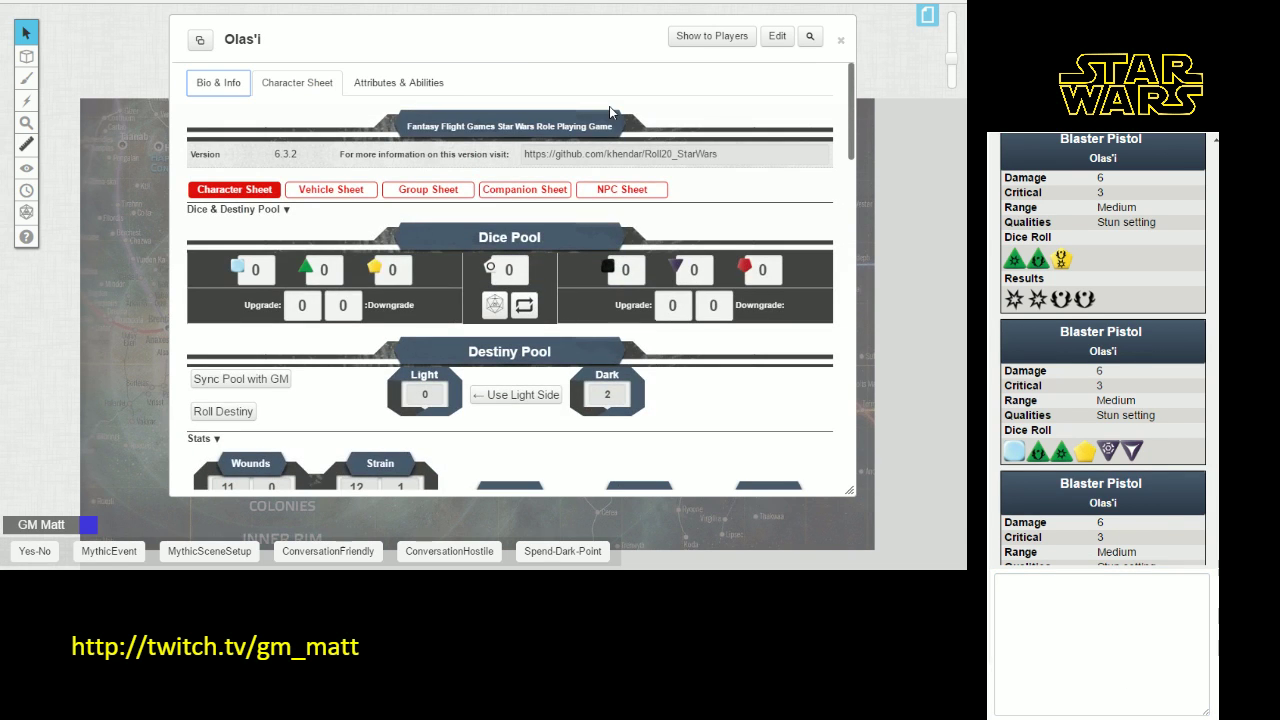
- Add a new ability under Olas'i's Attributes & Abilities and name it Blaster-Pistol
click(386, 89)
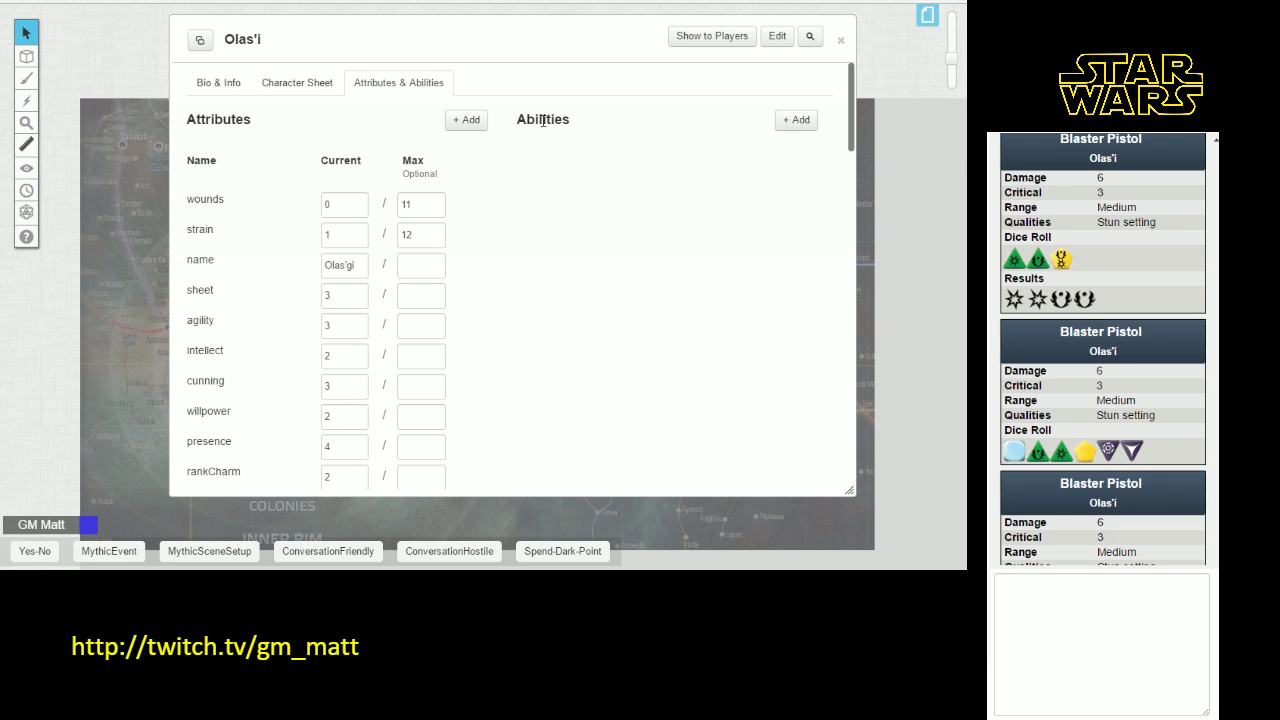
click(796, 122)
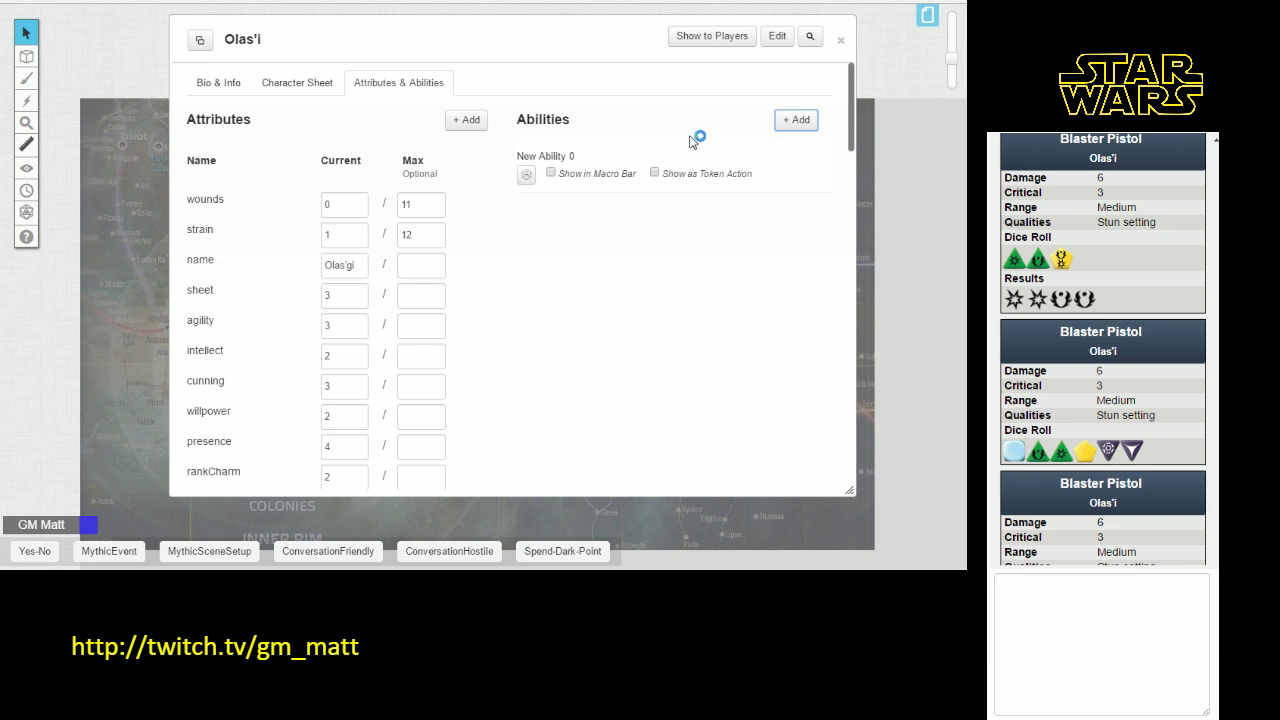
mouse_move(527, 156)
click(791, 160)
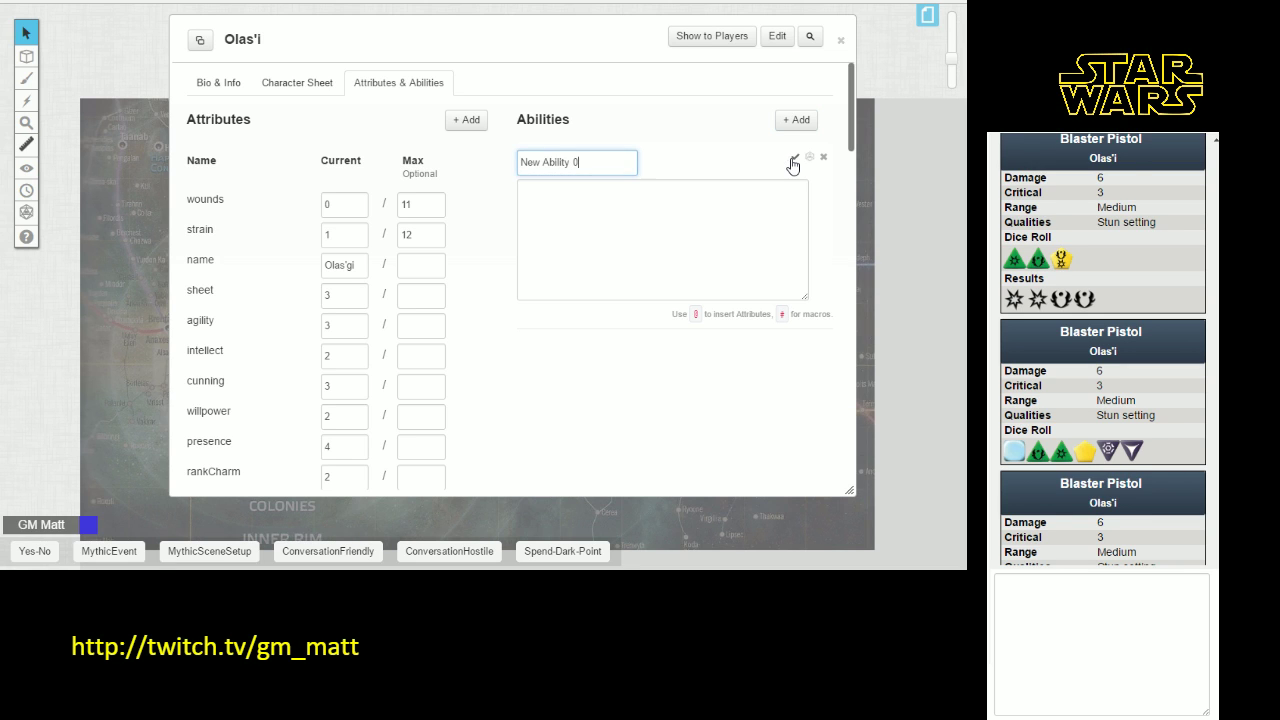
drag(580, 163, 473, 173)
text(Blaster-pi)
key(BackSpace)
key(BackSpace)
text(Plistol)
key(Tab)
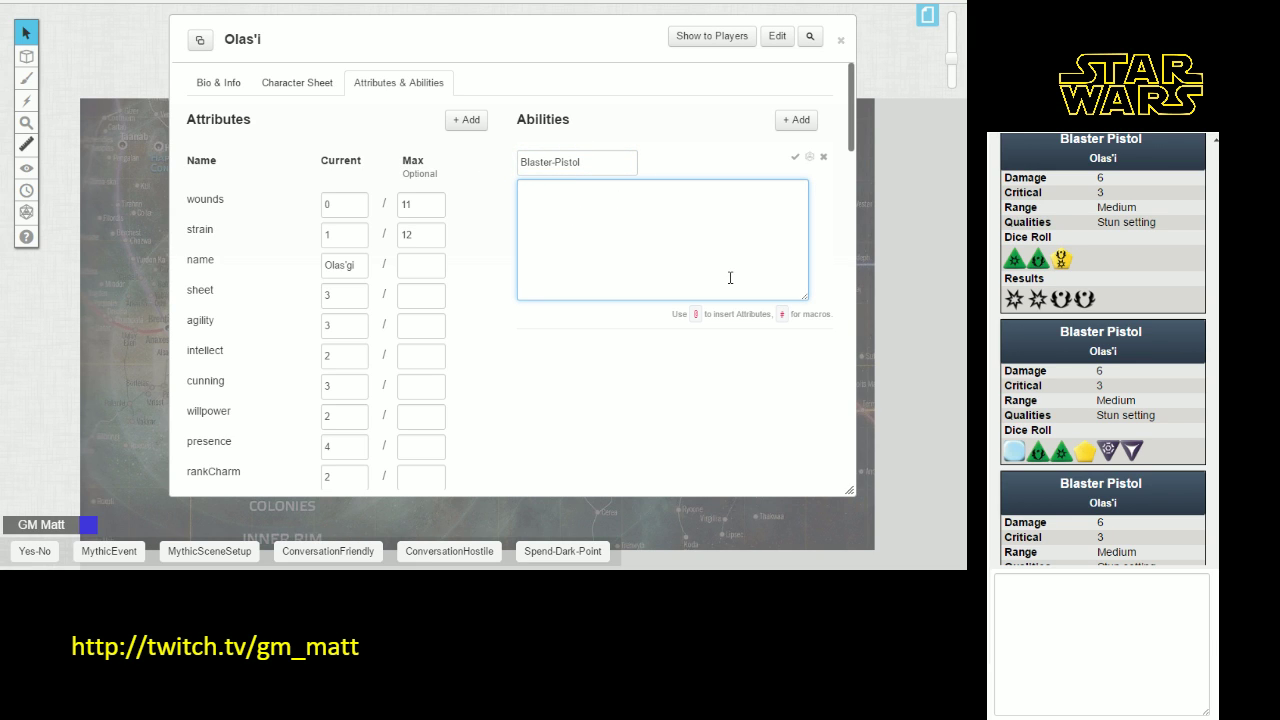
- Paste the cut !eed Blaster Pistol roll command into the ability's macro text
right_click(542, 198)
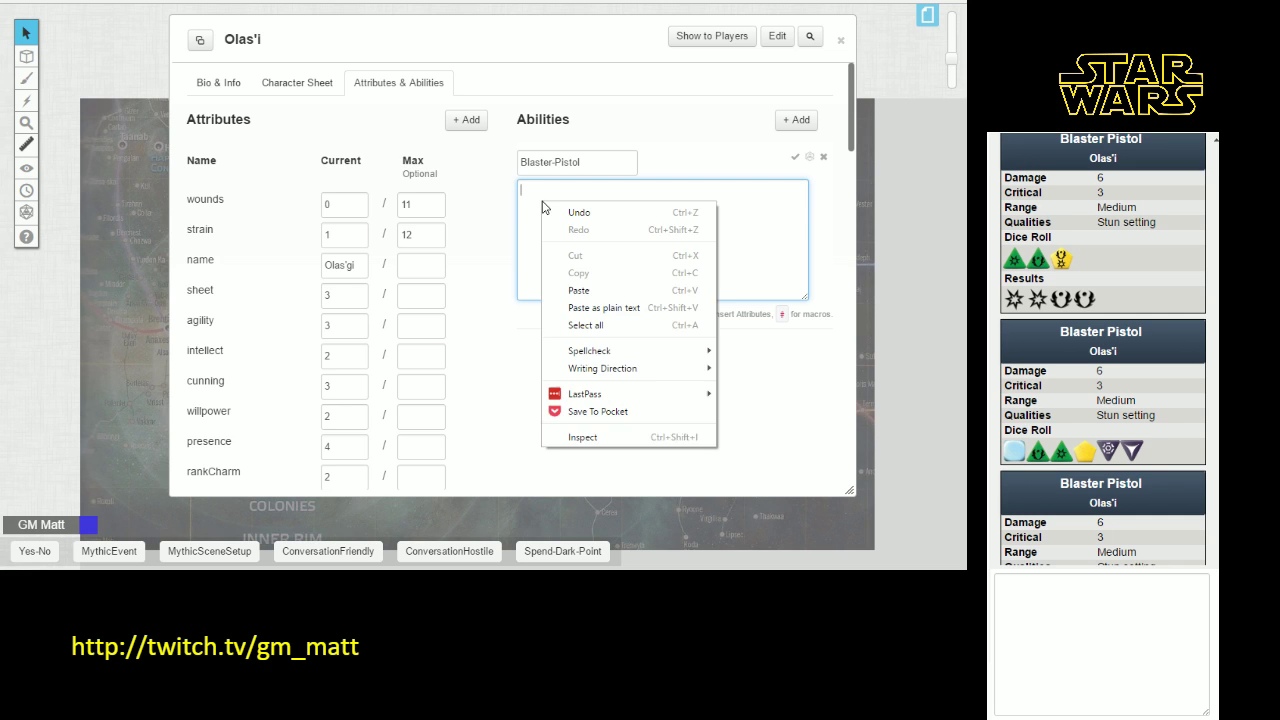
click(572, 287)
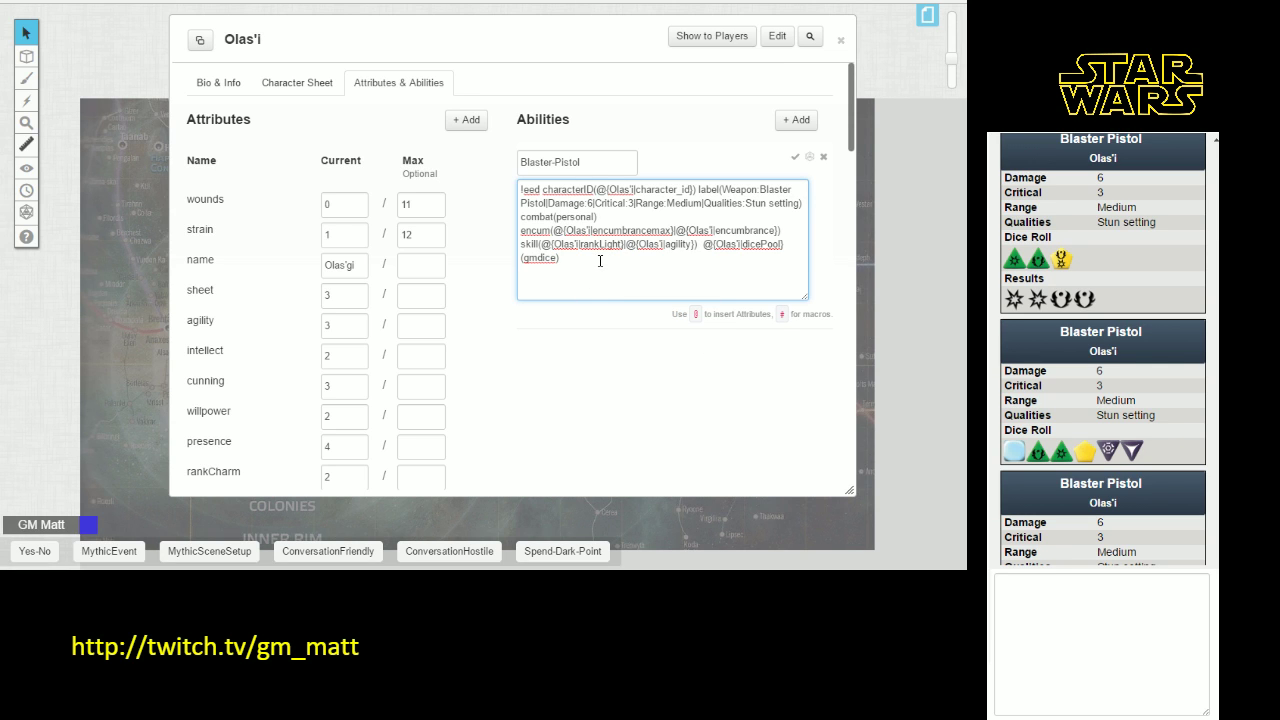
click(1054, 610)
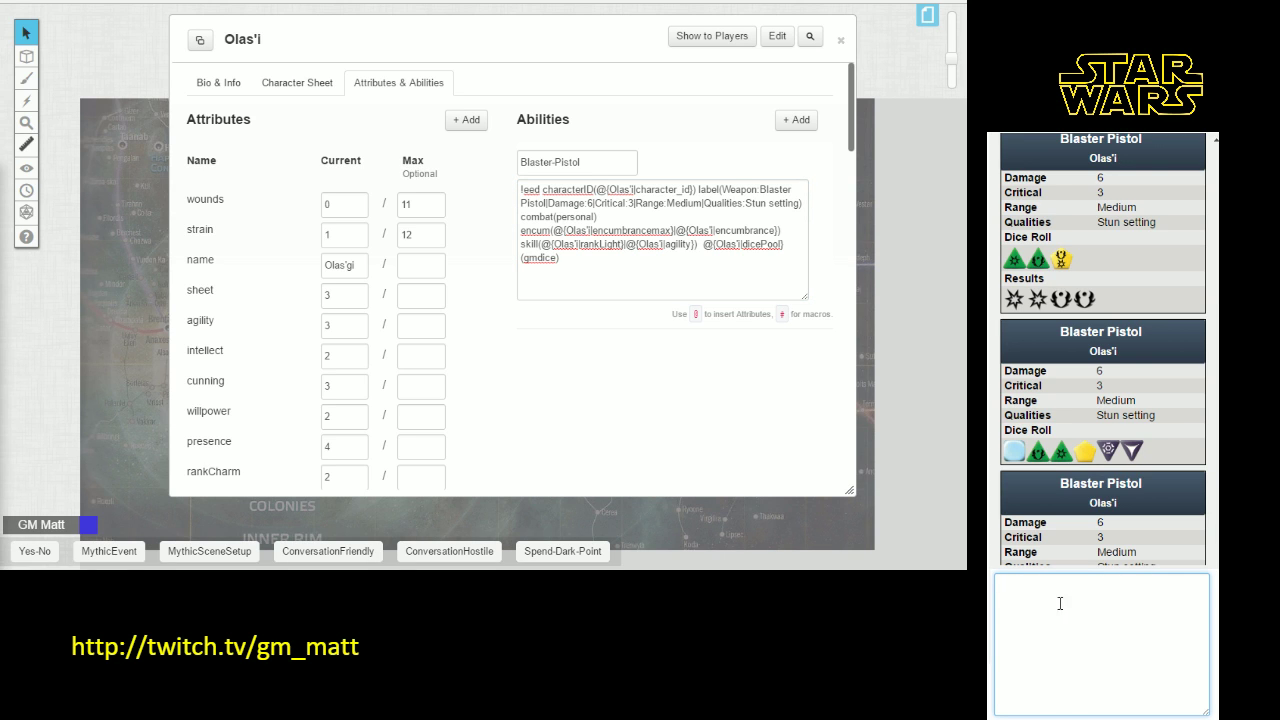
- Save the Blaster-Pistol ability and enable Show as Token Action
mouse_move(669, 215)
click(590, 253)
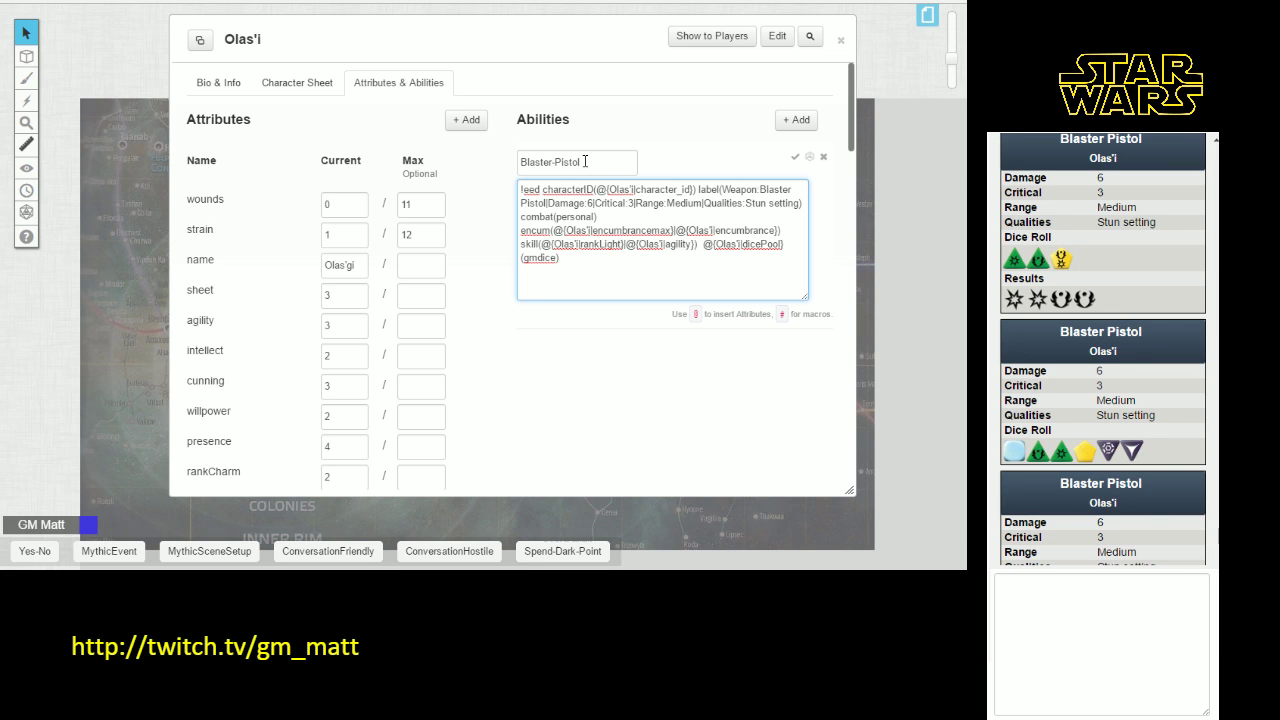
click(795, 161)
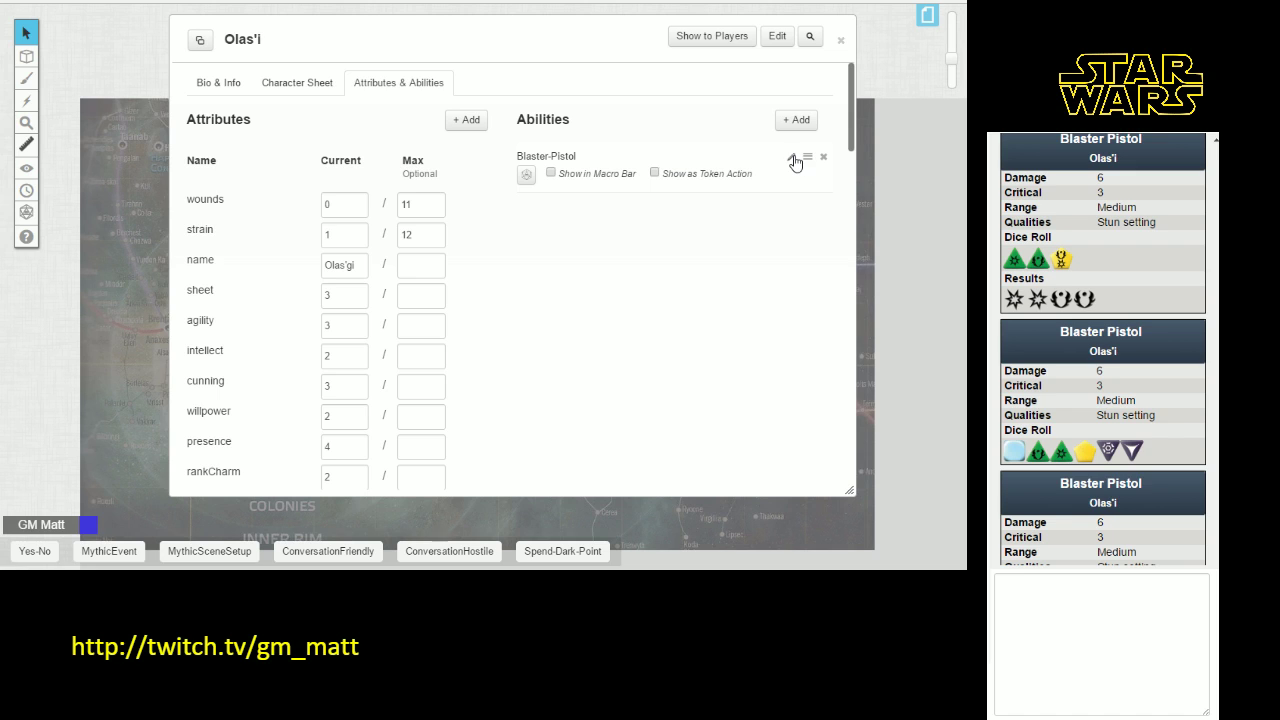
click(654, 175)
- Close the sheet and fire the Blaster-Pistol token action from Olas'i's selected token
click(842, 42)
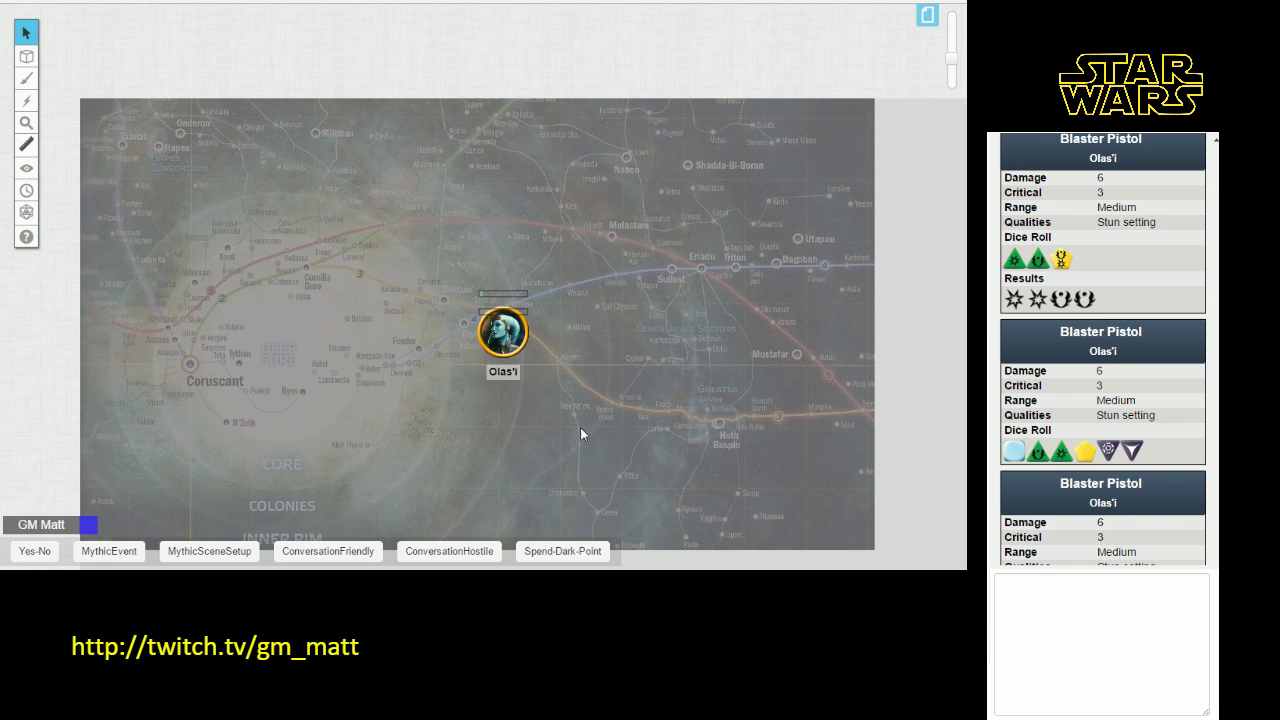
click(503, 333)
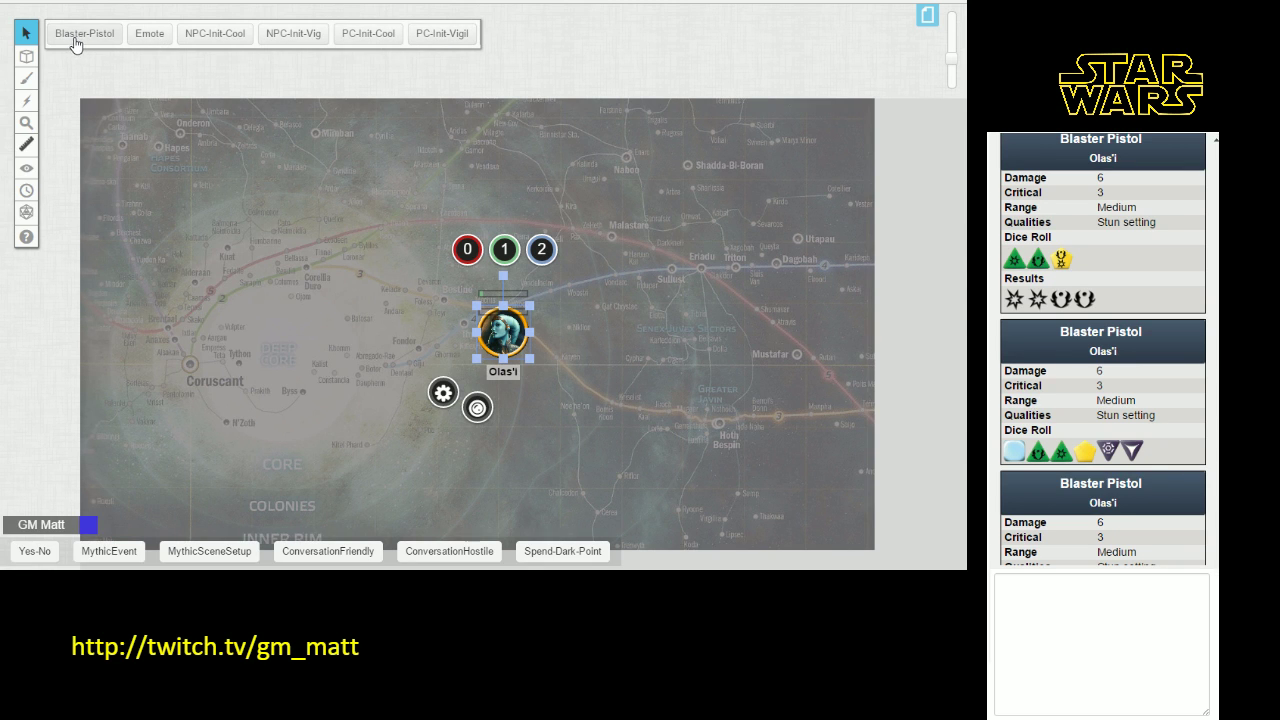
click(384, 313)
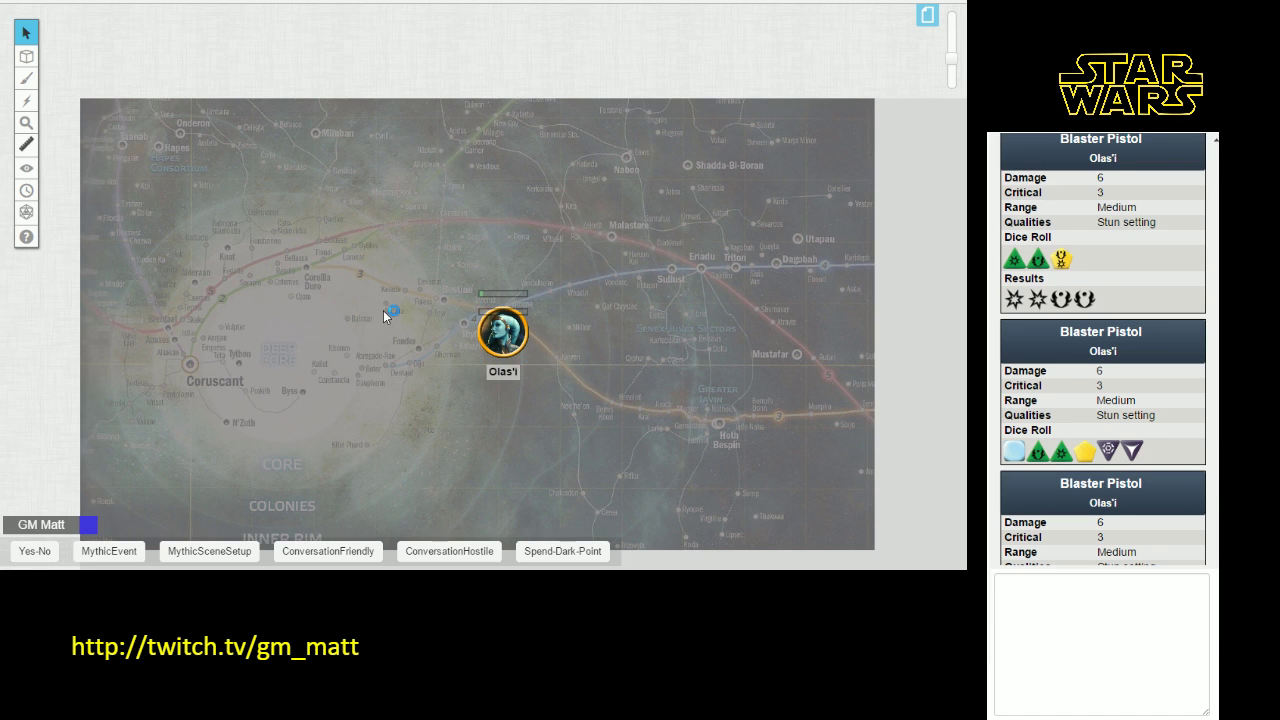
click(1200, 708)
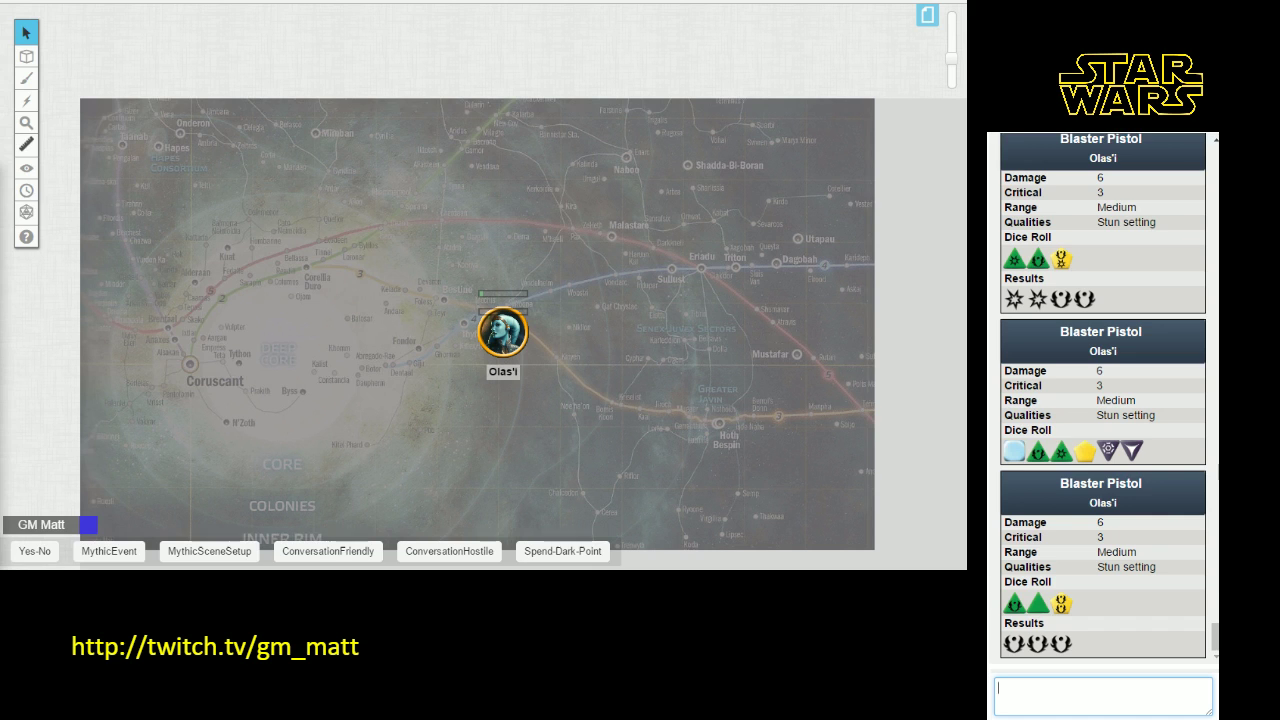
click(503, 332)
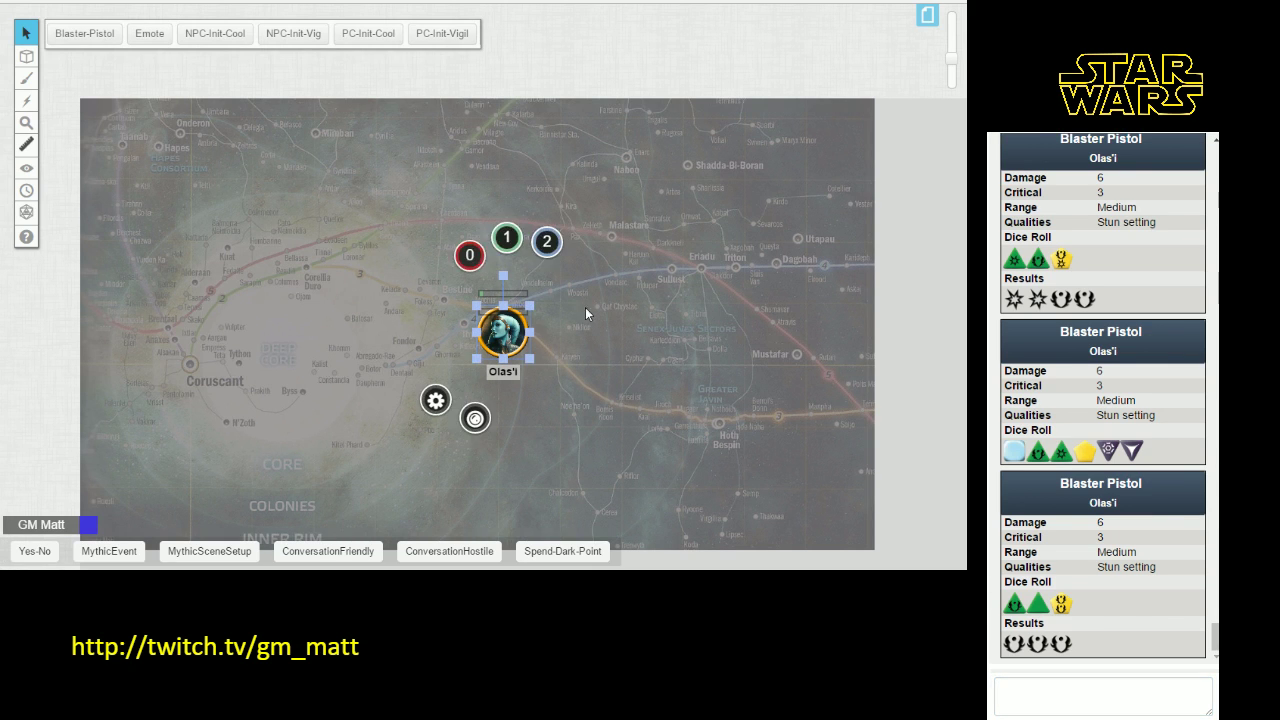
click(82, 38)
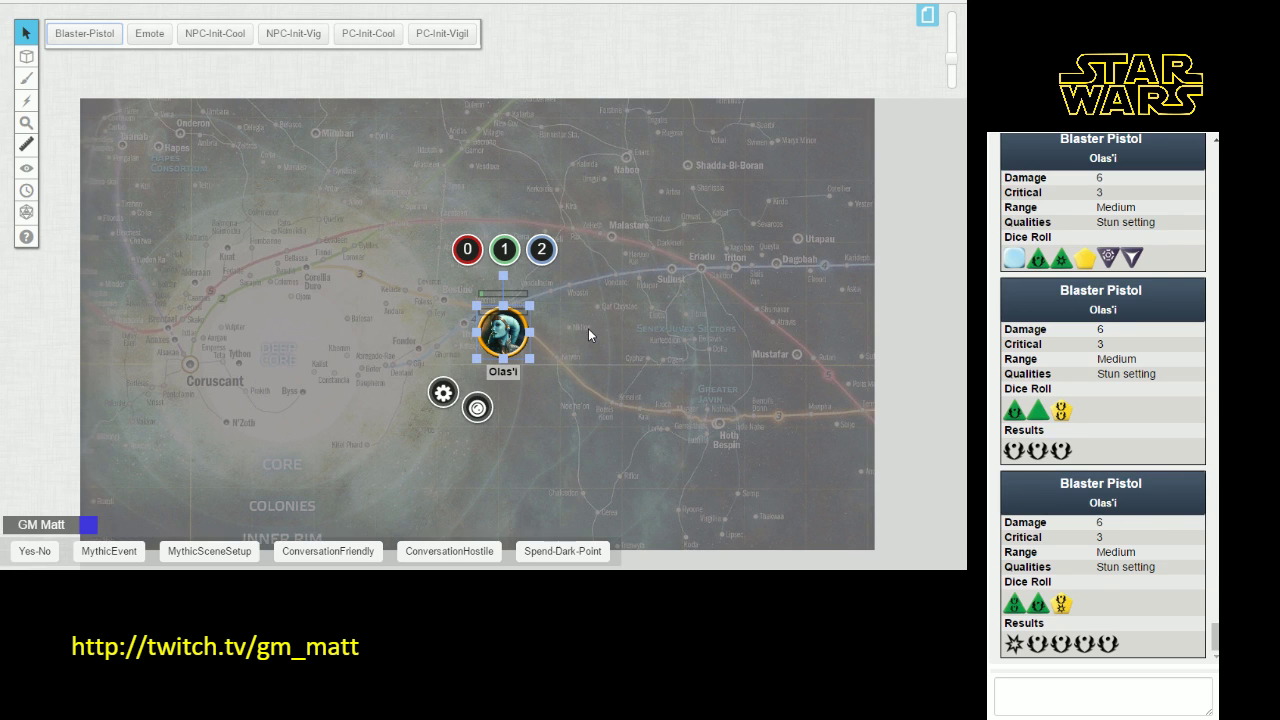
click(589, 328)
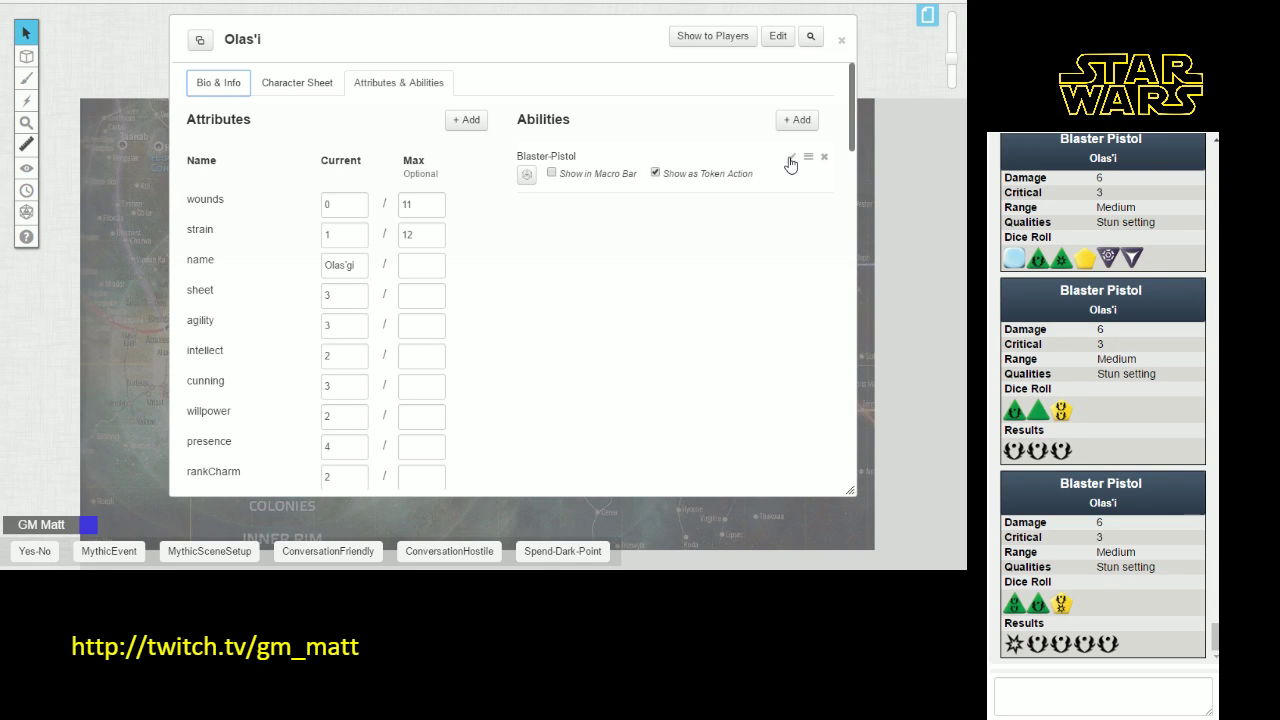
- Append a ?{Dice Pool} prompt to the Blaster-Pistol macro, save it, and close the sheet
click(791, 160)
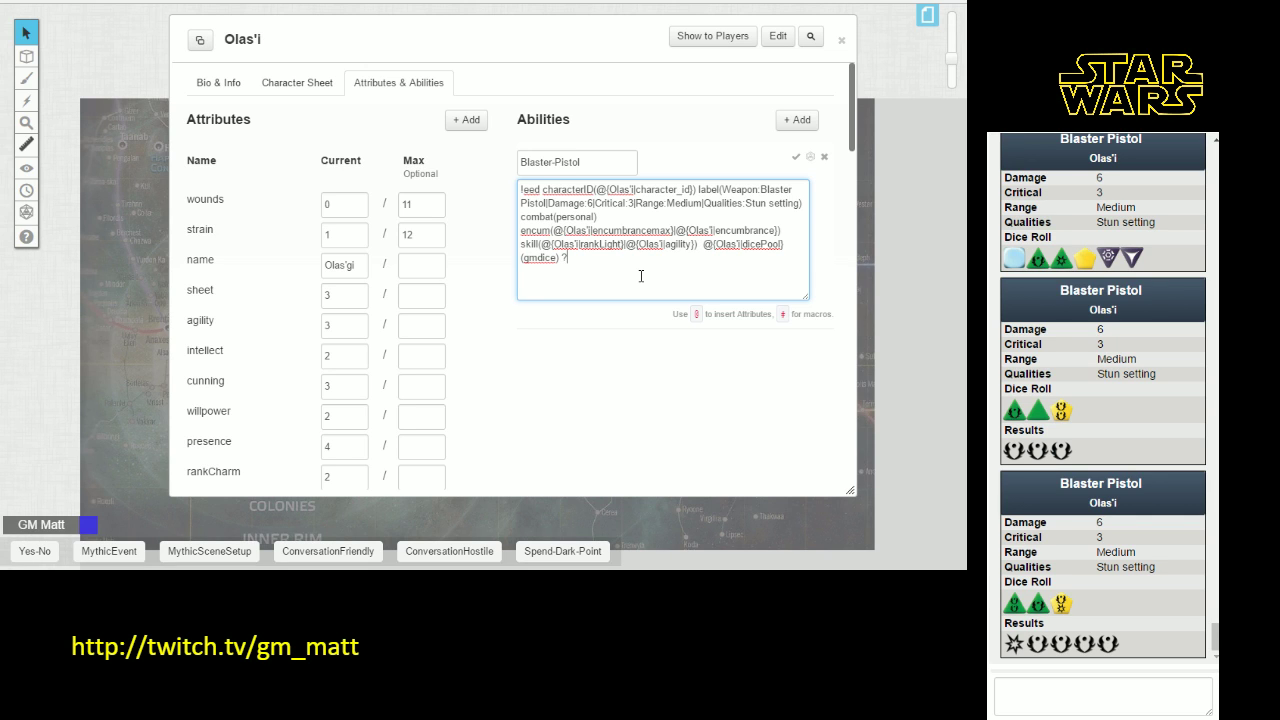
text({Dice Pool|)
click(797, 163)
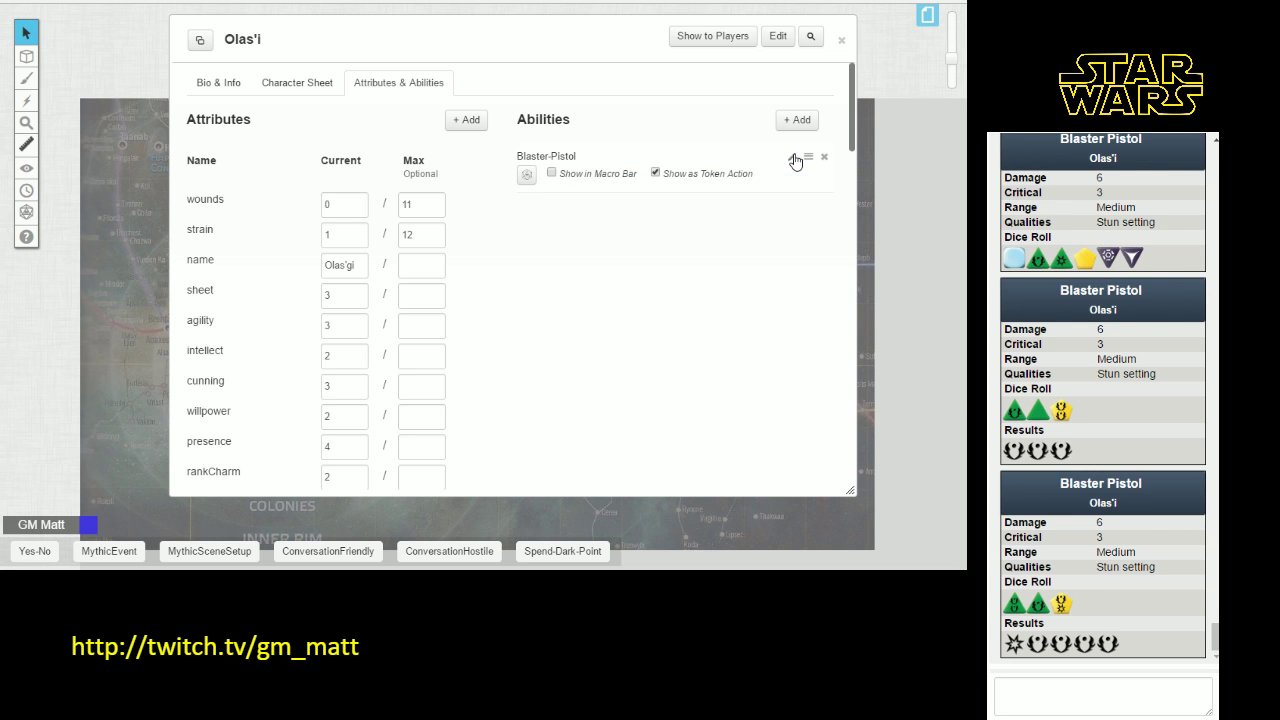
click(842, 41)
click(491, 331)
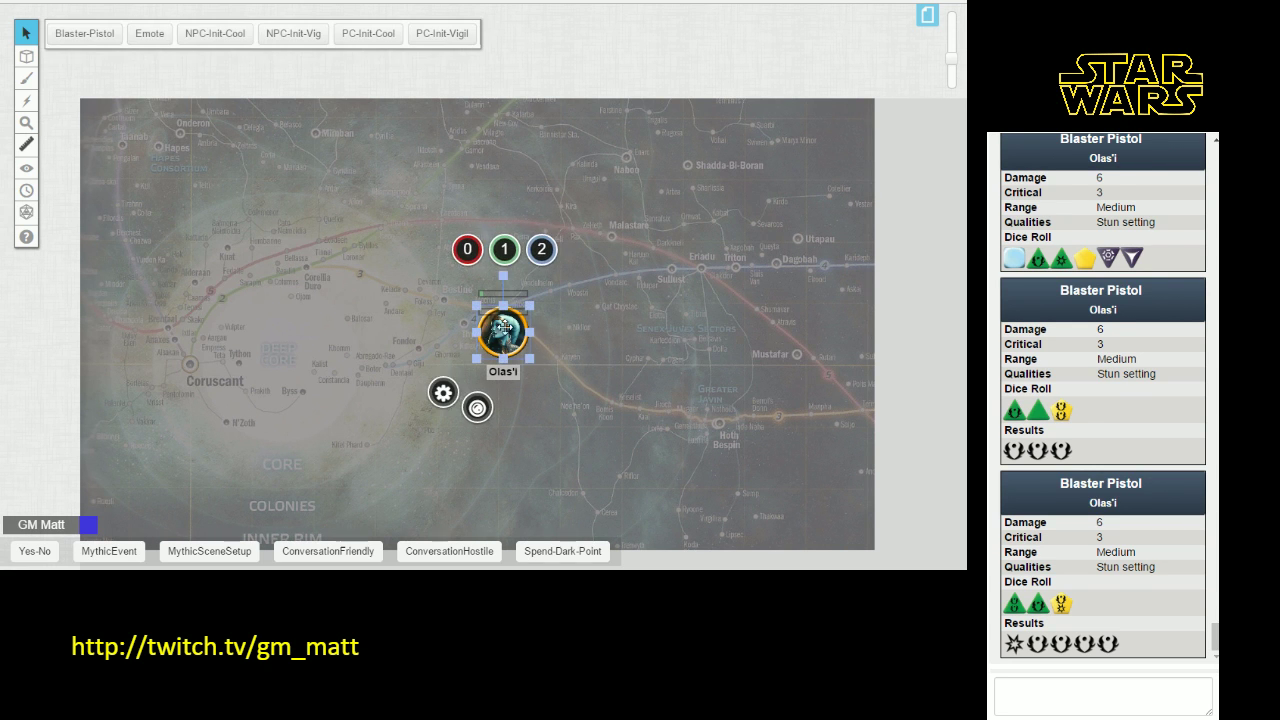
- Roll Blaster-Pistol from Olas'i's token, entering 2p 1b 1blk at the Dice Pool prompt
click(84, 37)
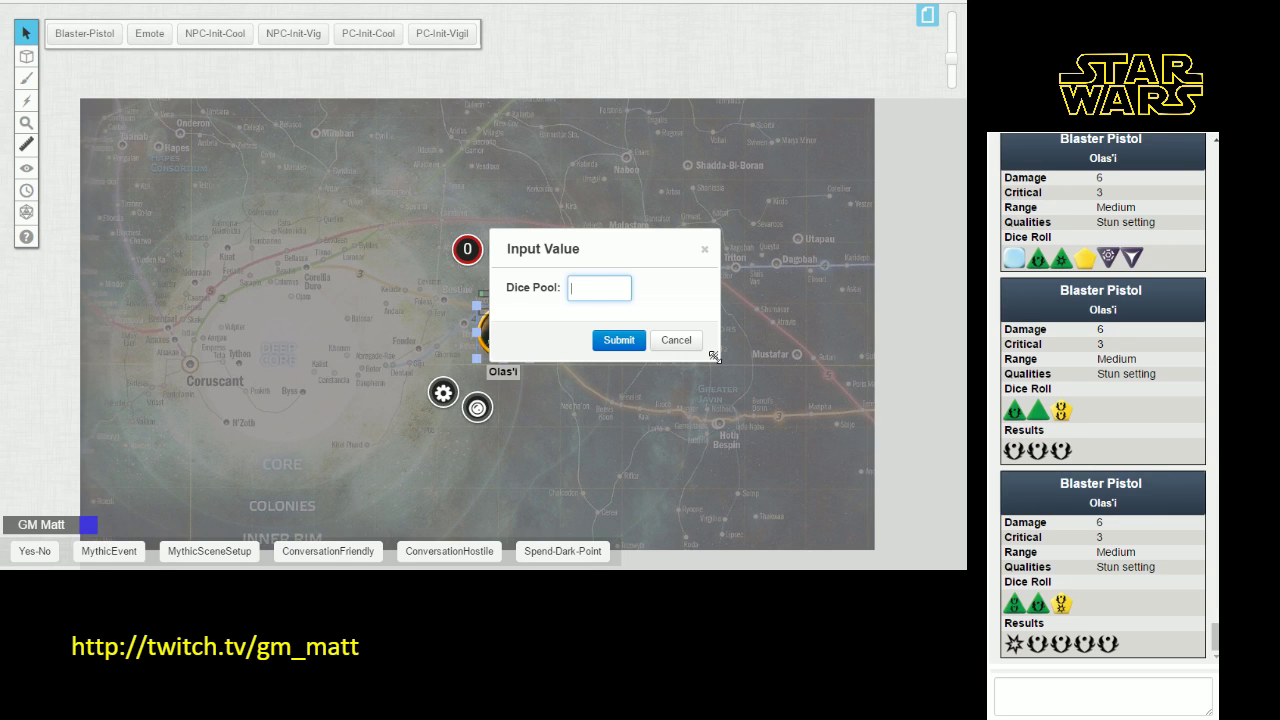
drag(715, 357, 743, 381)
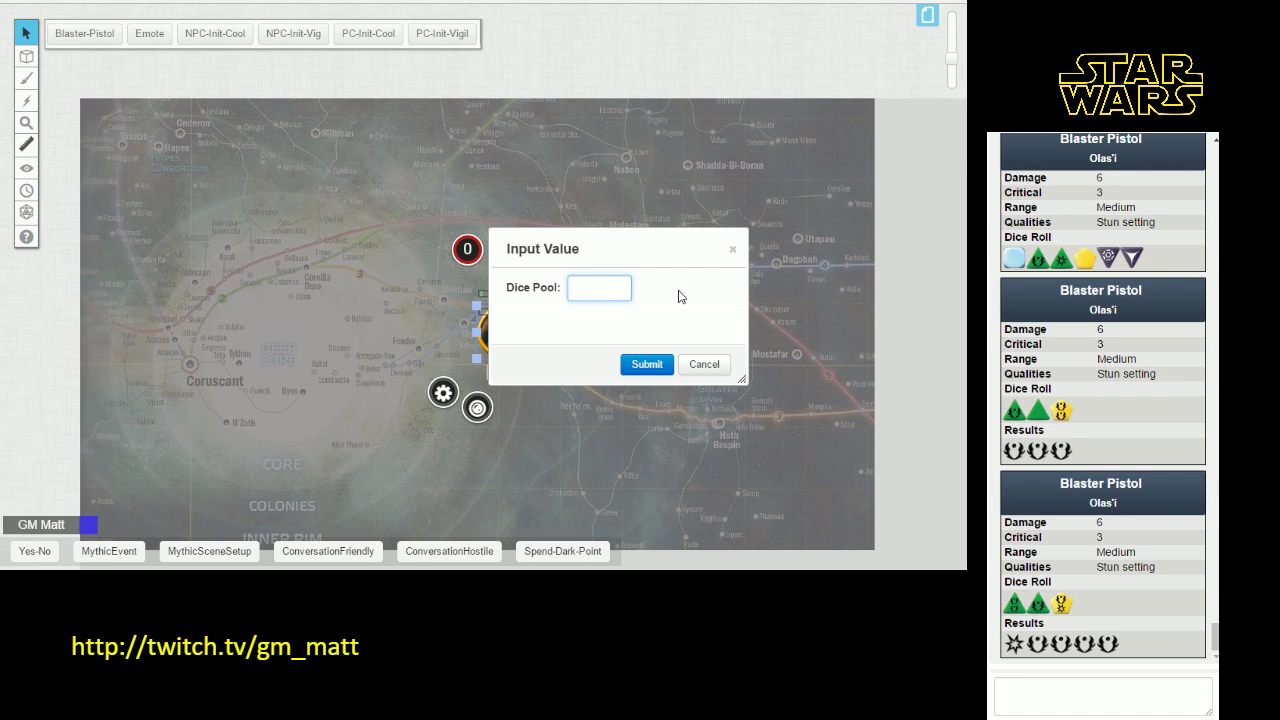
text(2p 1b)
key(BackSpace)
key(BackSpace)
key(BackSpace)
key(BackSpace)
key(BackSpace)
text(2p 1b 1blk)
click(655, 367)
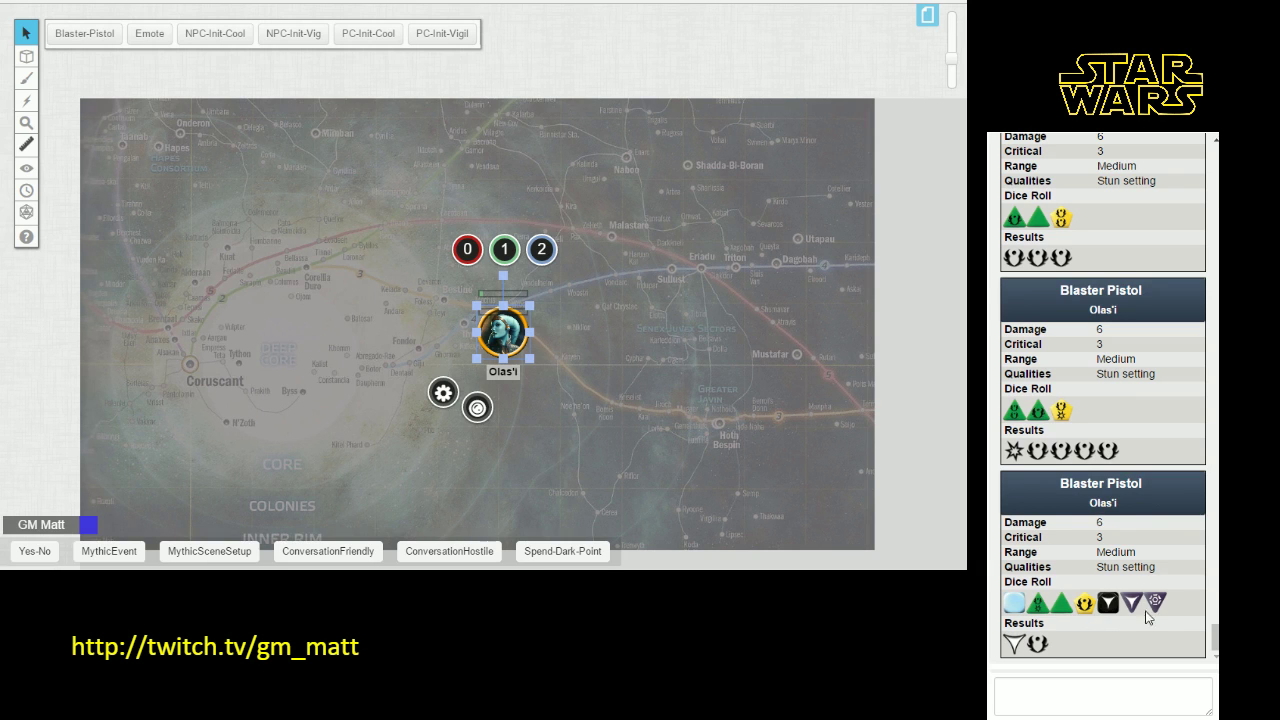
click(191, 352)
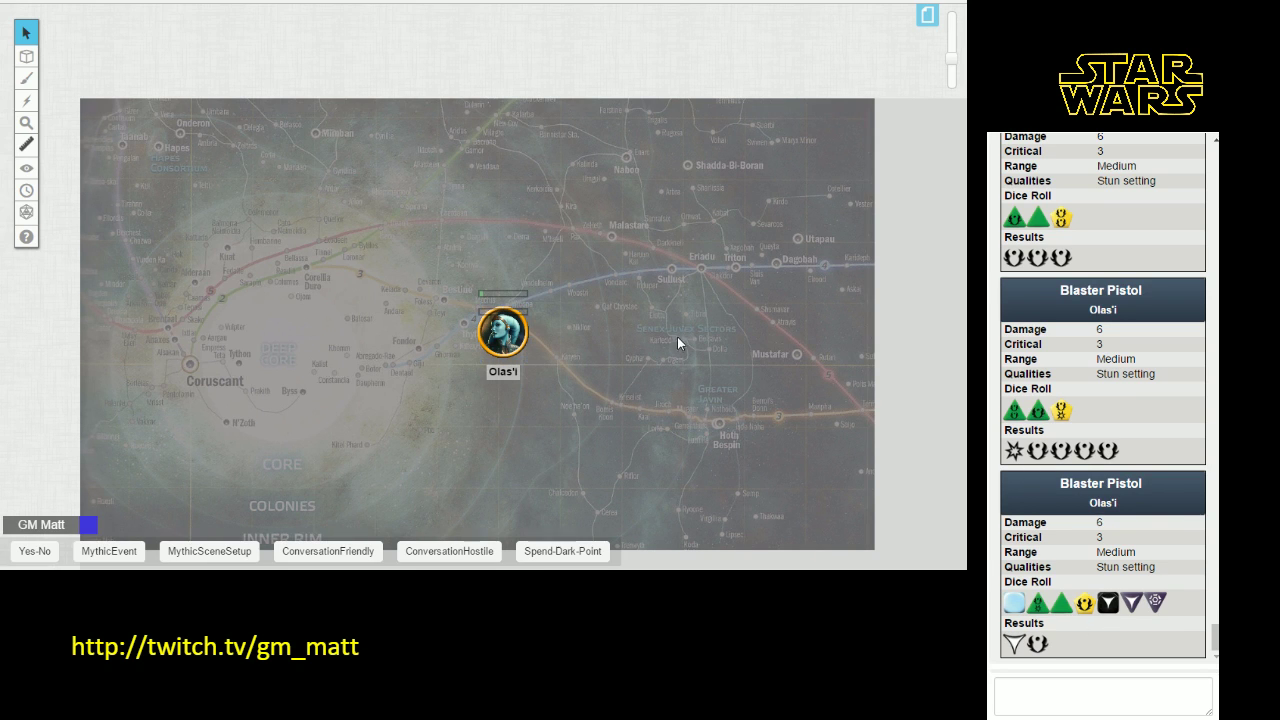
click(510, 333)
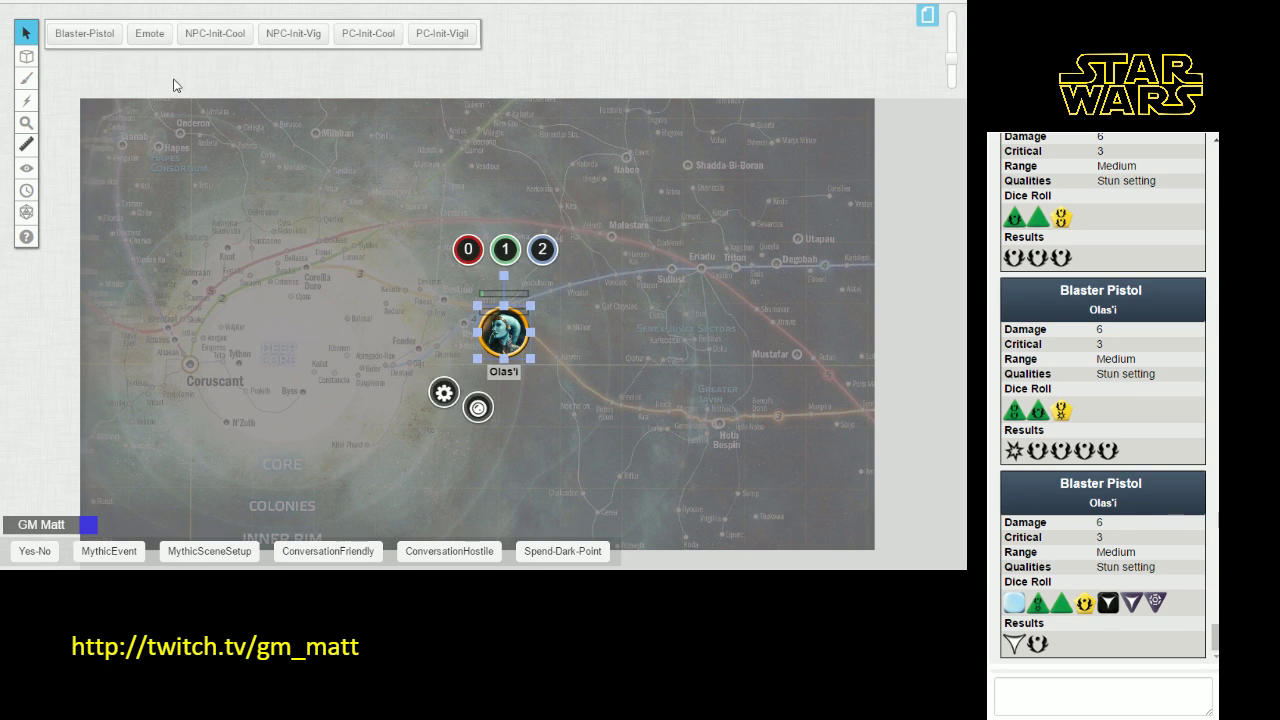
- Roll Blaster-Pistol again, submitting 1r 2p 3blk as the dice pool
click(84, 35)
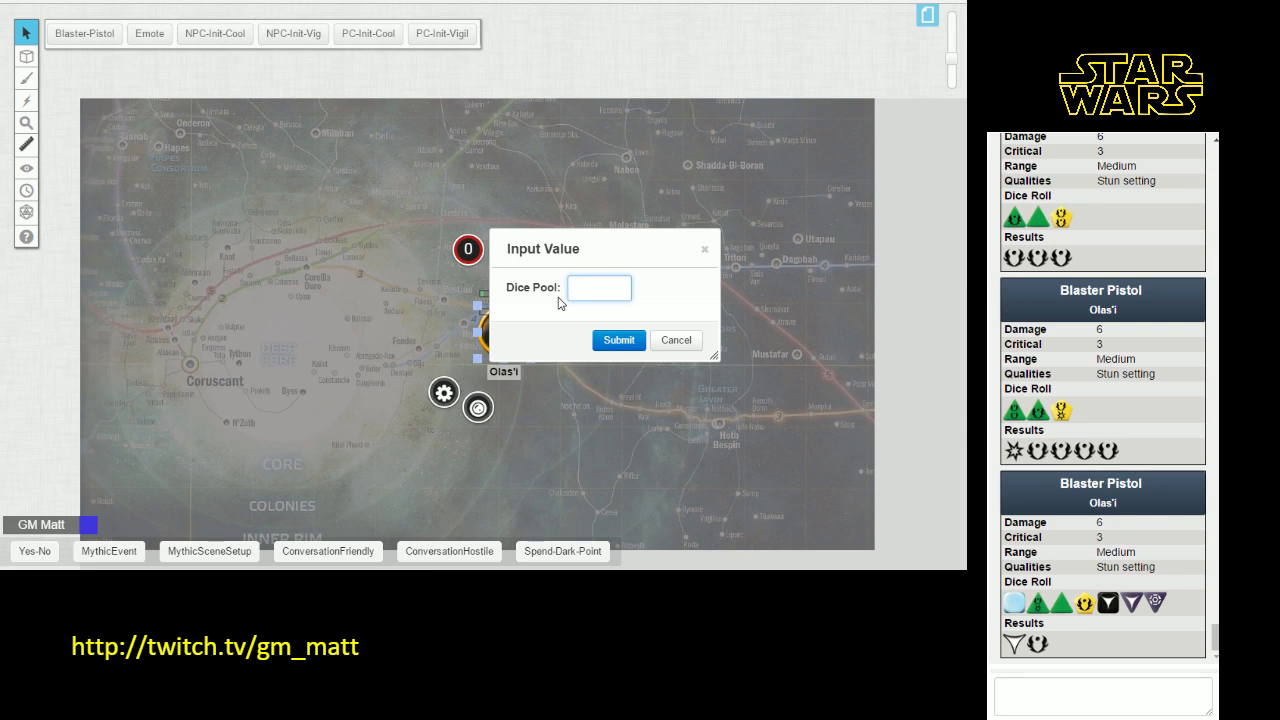
text(1r)
text(3blak)
key(BackSpace)
key(BackSpace)
text(k)
click(619, 340)
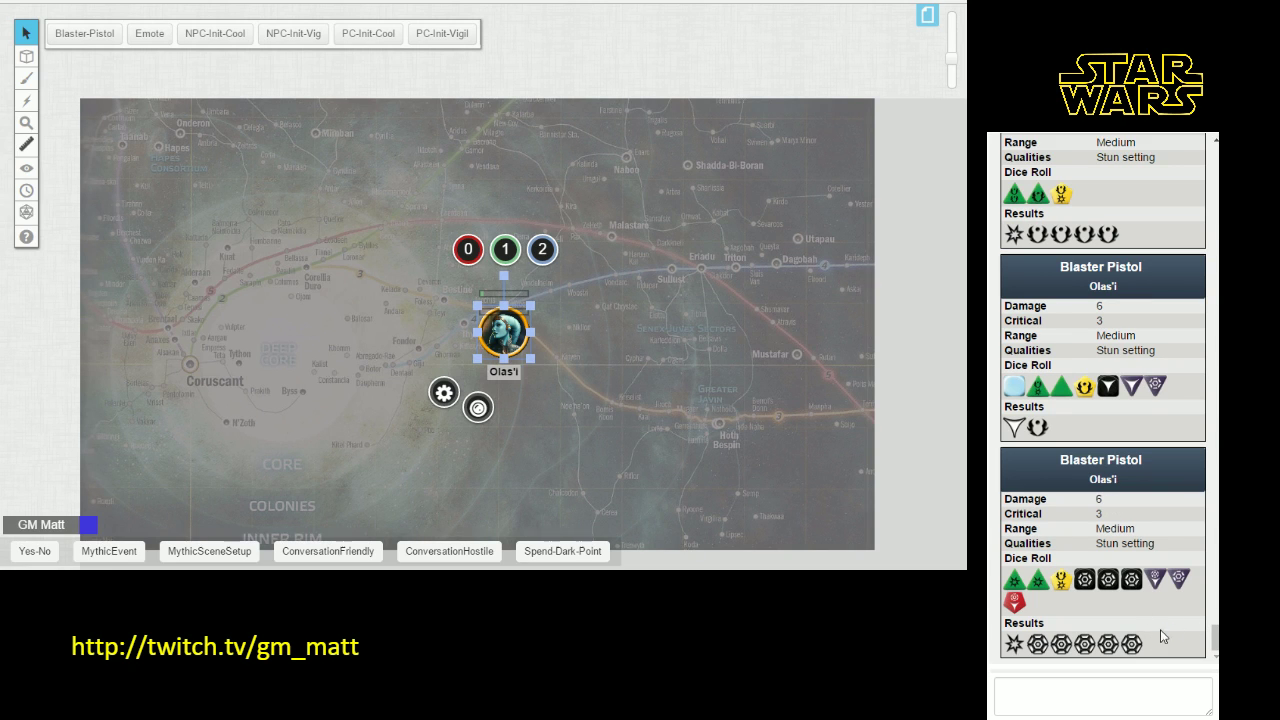
click(647, 265)
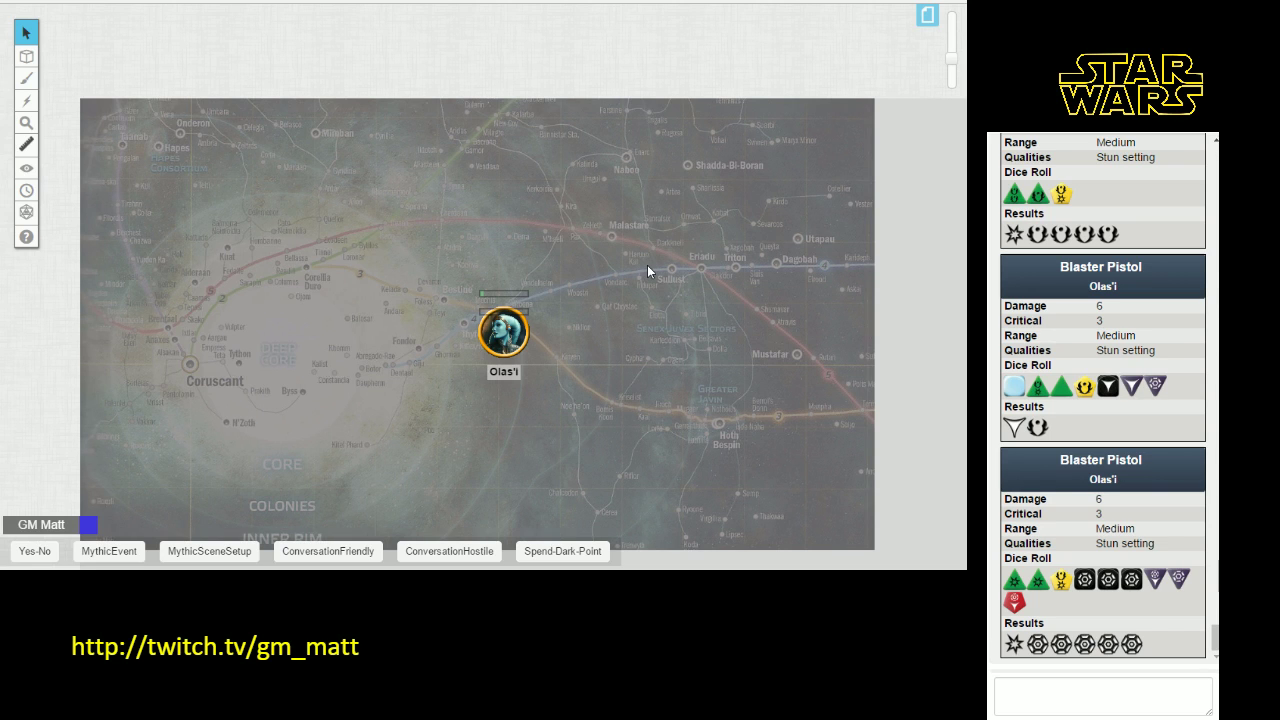
click(647, 267)
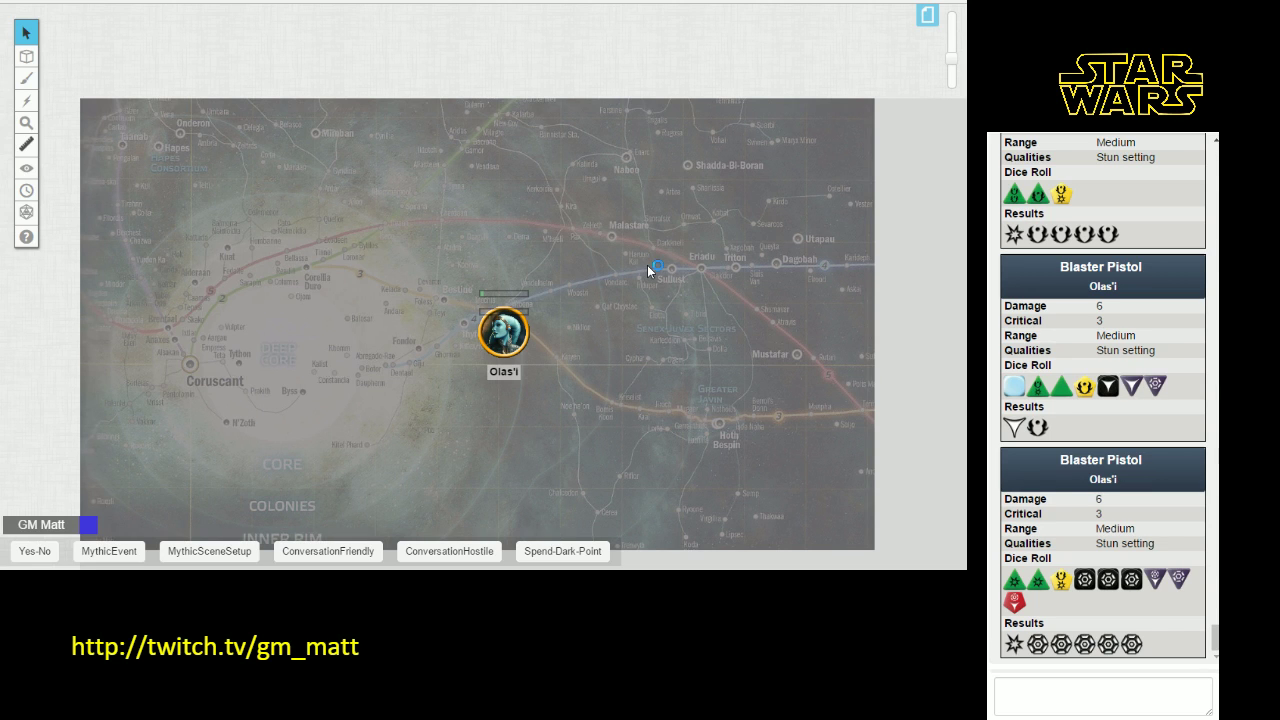